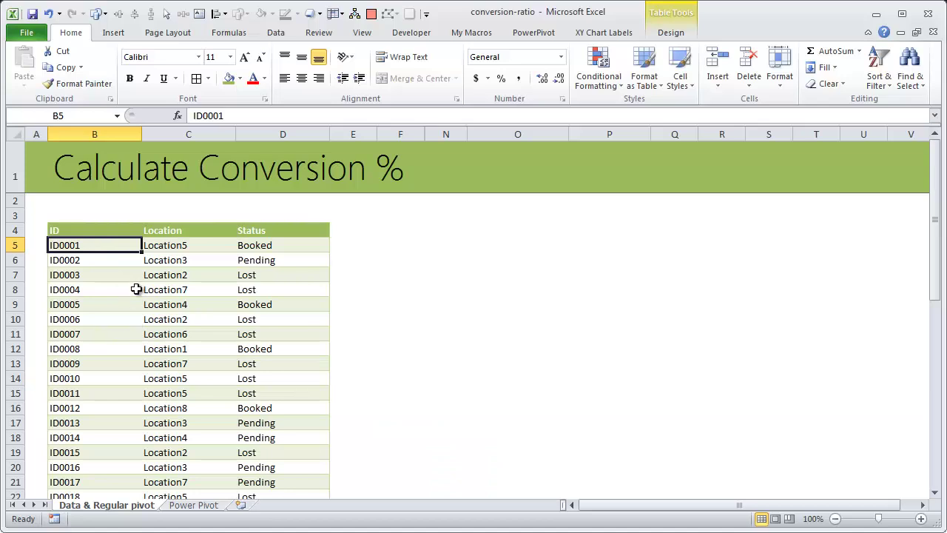
Examine the ID, Location and Status columns of the enquiry table, including the status values across its records.
{"action": "scroll", "coordinate": [136, 289], "scroll_direction": "down", "scroll_amount": 1}
{"action": "scroll", "coordinate": [136, 289], "scroll_direction": "up", "scroll_amount": 1}
{"action": "left_click", "coordinate": [193, 232]}
{"action": "left_click", "coordinate": [298, 230]}
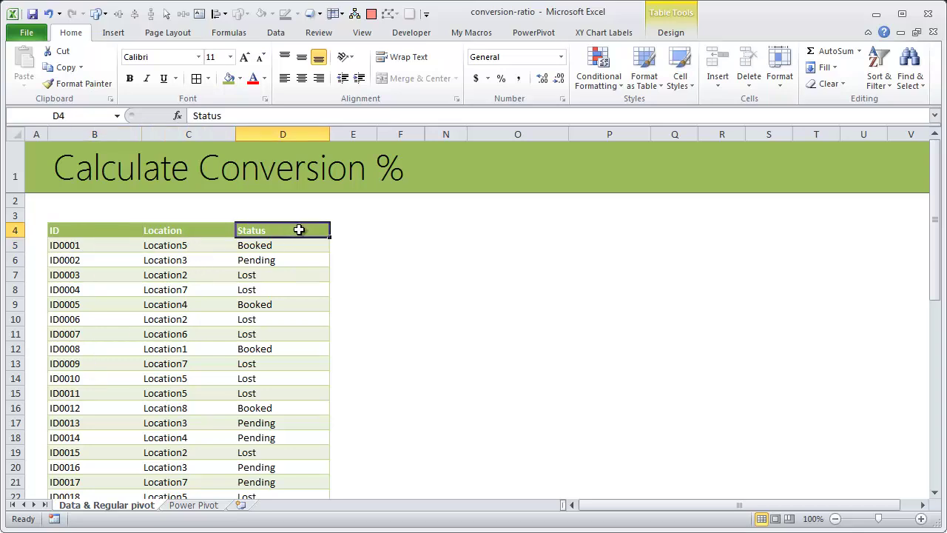
{"action": "left_click", "coordinate": [201, 249]}
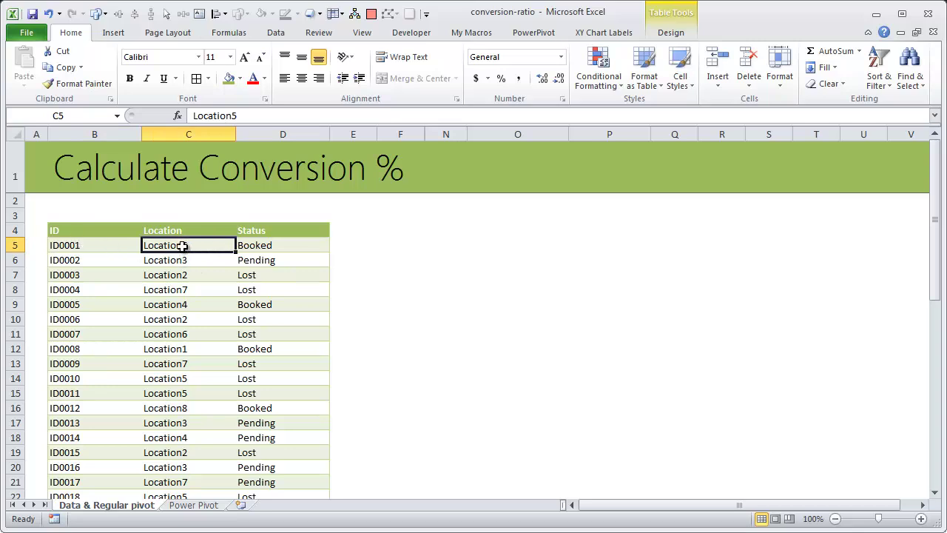
{"action": "left_click", "coordinate": [277, 248]}
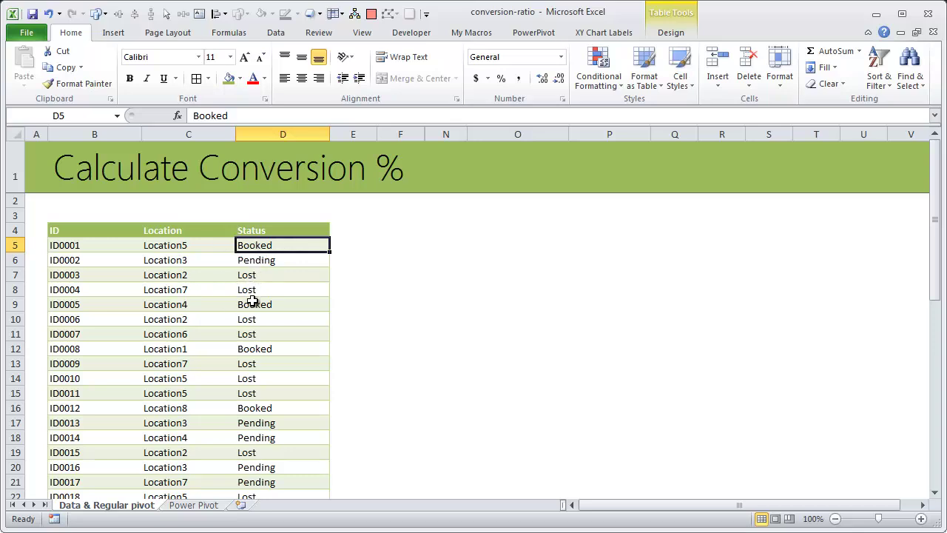
{"action": "scroll", "coordinate": [257, 334], "scroll_direction": "down", "scroll_amount": 5}
{"action": "scroll", "coordinate": [254, 337], "scroll_direction": "up", "scroll_amount": 4}
{"action": "scroll", "coordinate": [254, 337], "scroll_direction": "up", "scroll_amount": 1}
{"action": "scroll", "coordinate": [168, 299], "scroll_direction": "down", "scroll_amount": 3}
{"action": "scroll", "coordinate": [168, 300], "scroll_direction": "up", "scroll_amount": 3}
{"action": "left_click", "coordinate": [146, 245]}
{"action": "left_click", "coordinate": [85, 246]}
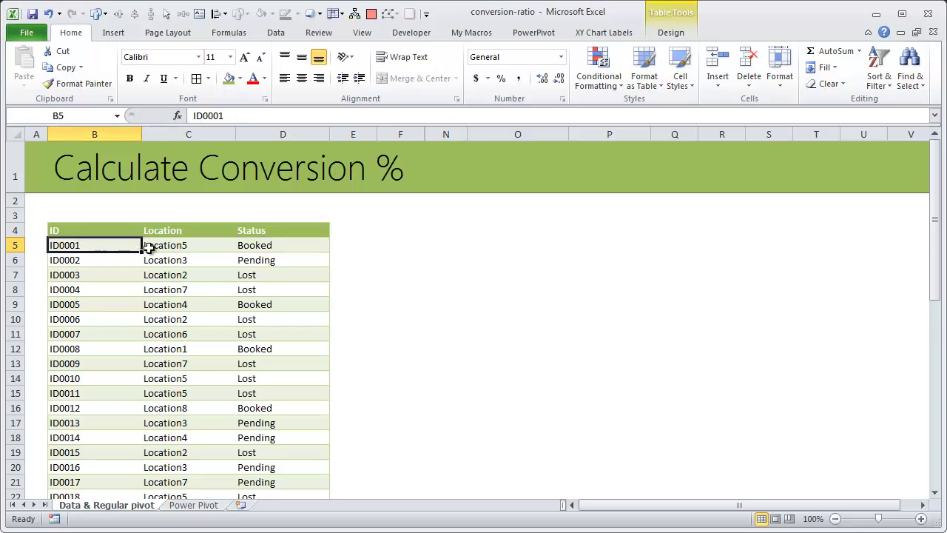
{"action": "left_click", "coordinate": [179, 245]}
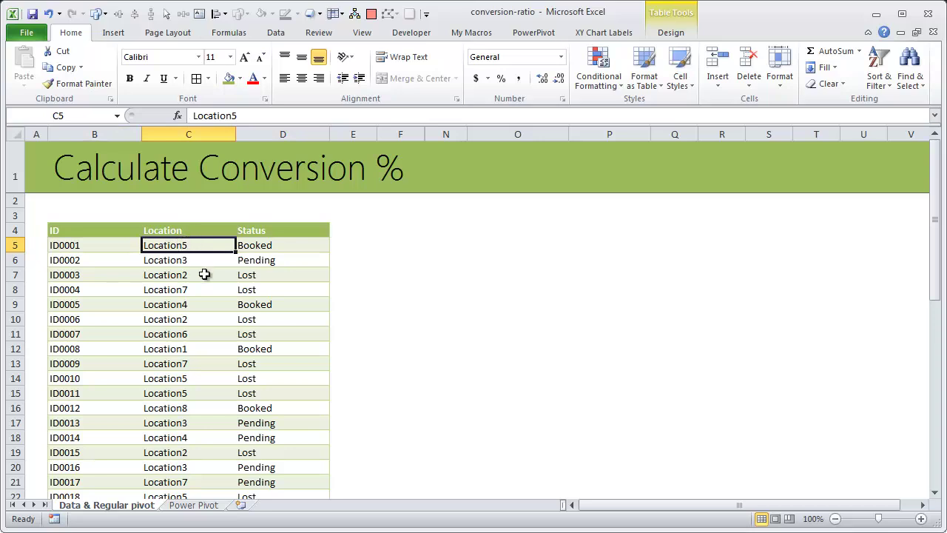
{"action": "left_click", "coordinate": [287, 245]}
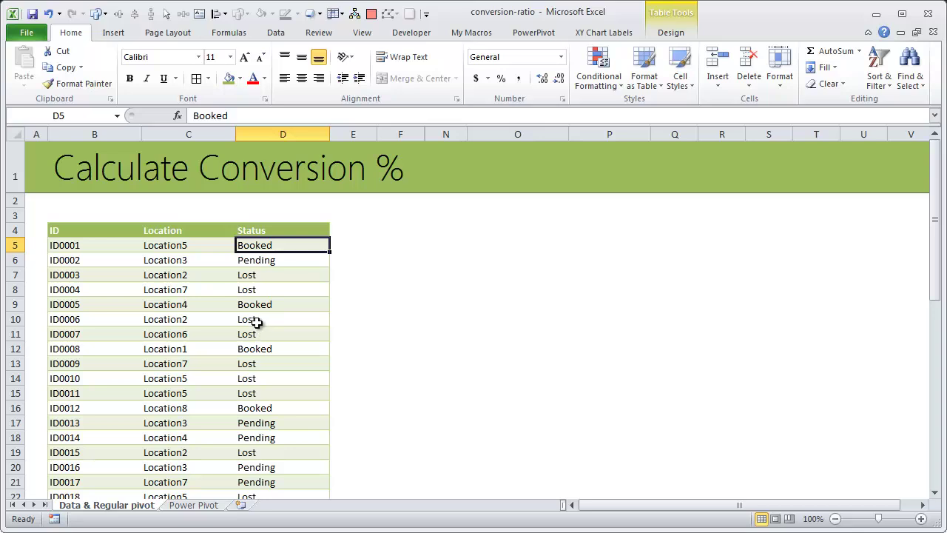
{"action": "left_click", "coordinate": [268, 275]}
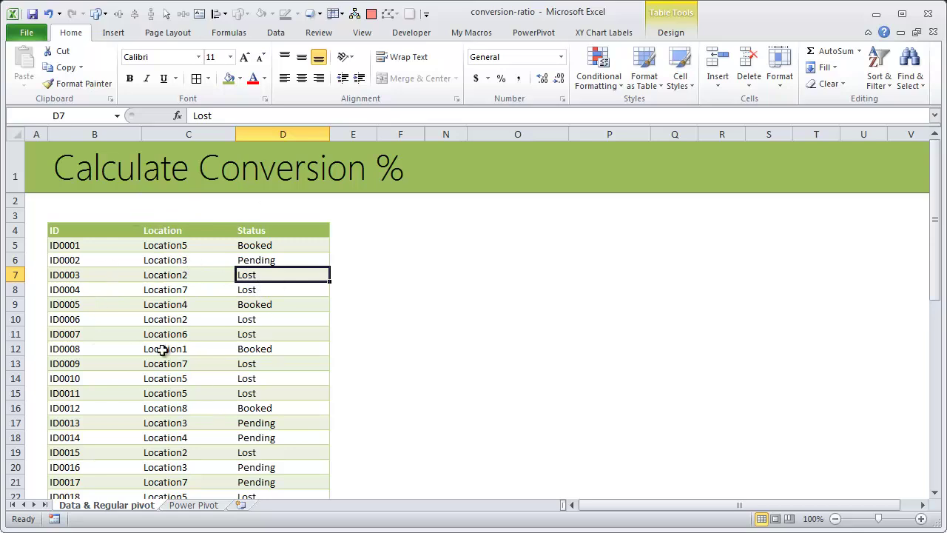
{"action": "left_click", "coordinate": [202, 250]}
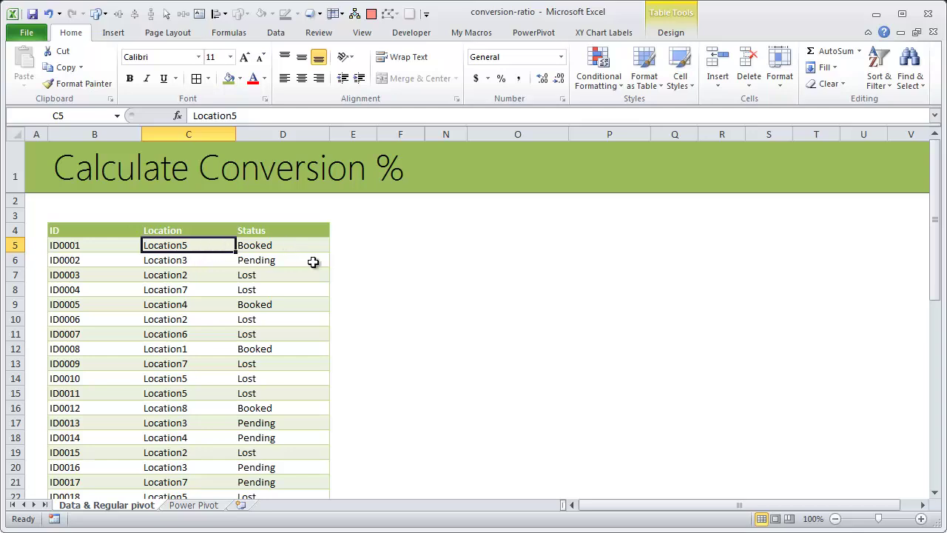
{"action": "left_click_drag", "start_coordinate": [252, 247], "coordinate": [273, 447]}
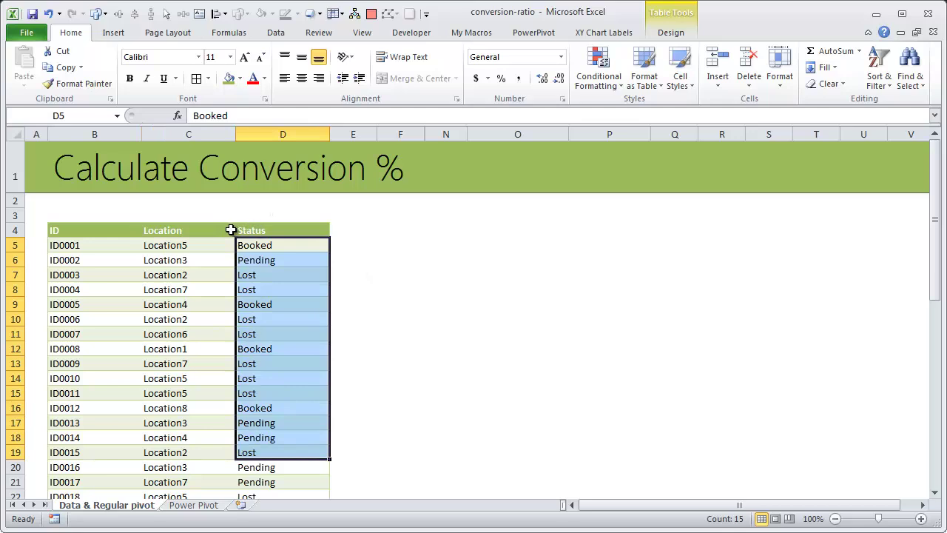
{"action": "left_click", "coordinate": [370, 241]}
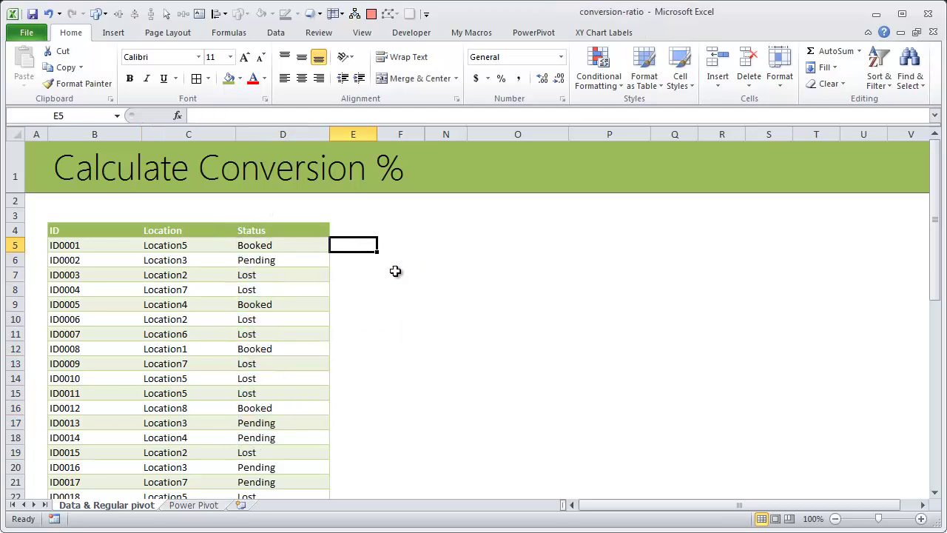
Begin a COUNTIF formula in cell F5 with the Location column of the enqs table as its range.
{"action": "left_click", "coordinate": [398, 271]}
{"action": "left_click", "coordinate": [400, 234]}
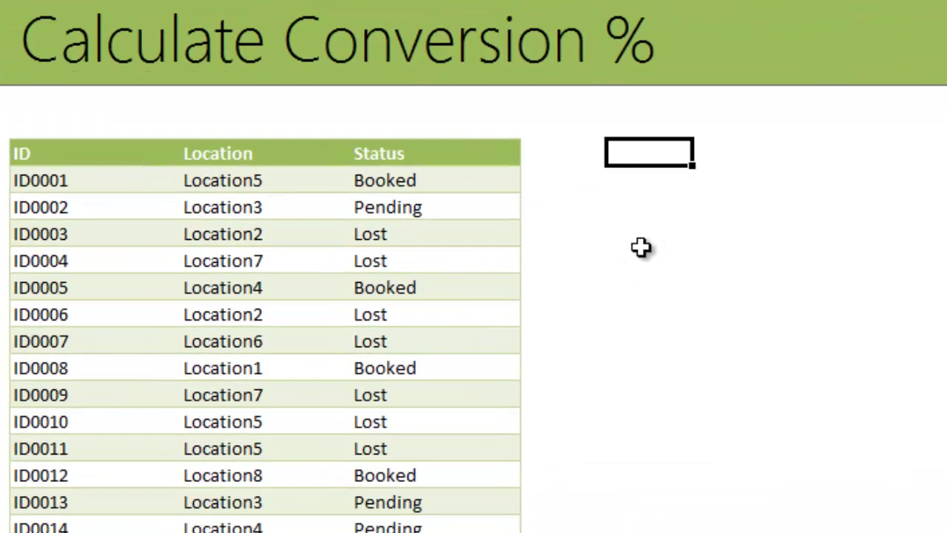
{"action": "left_click", "coordinate": [650, 178]}
{"action": "type", "text": "=countif("}
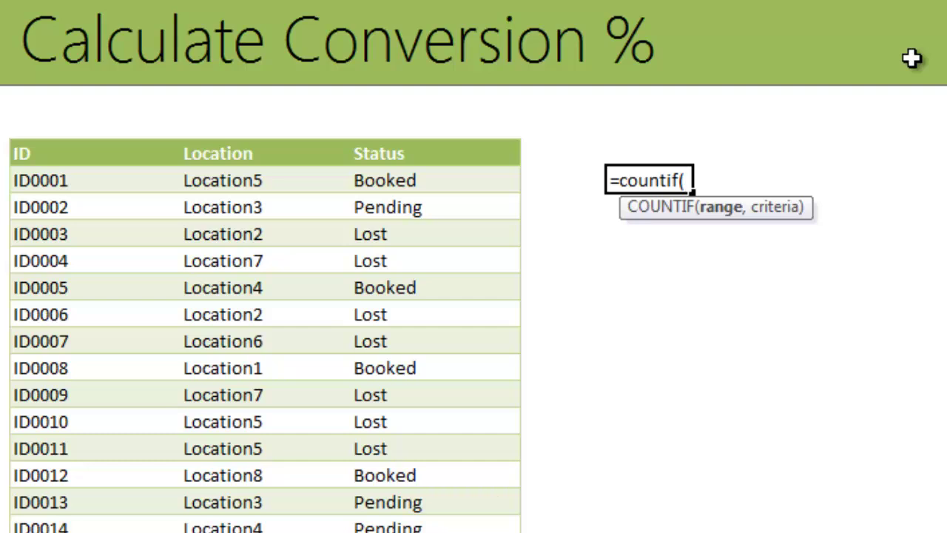
{"action": "type", "text": "enqs["}
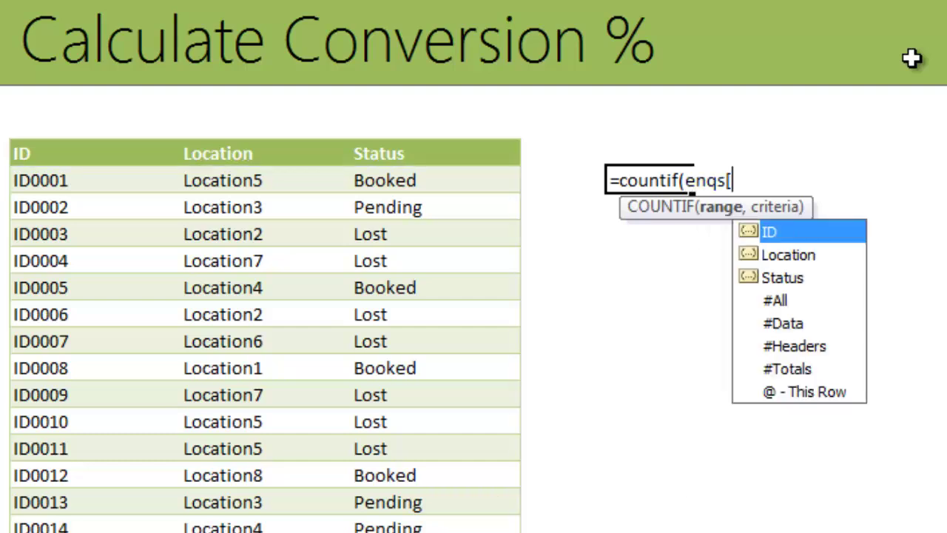
{"action": "key", "text": "Down"}
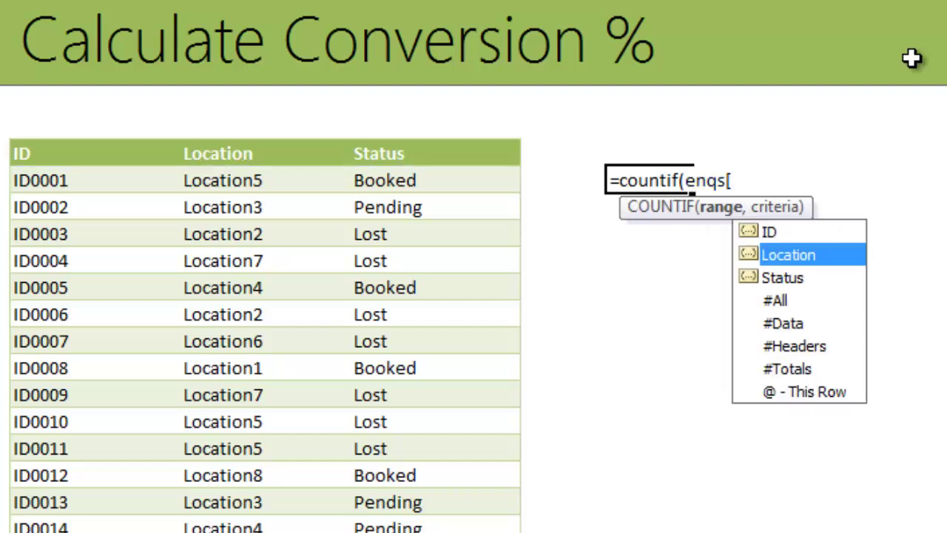
{"action": "key", "text": "Up"}
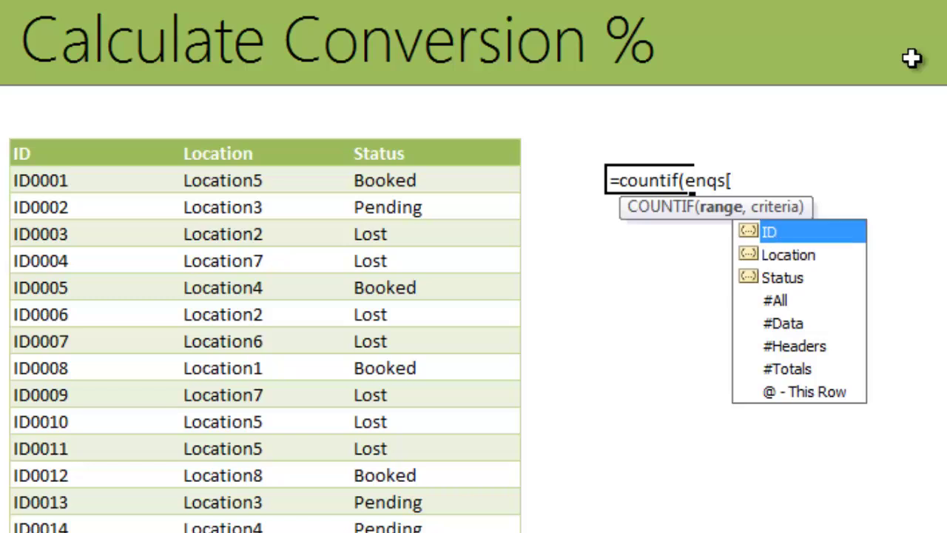
{"action": "key", "text": "Tab"}
{"action": "type", "text": "],"}
{"action": "key", "text": "BackSpace"}
{"action": "key", "text": "BackSpace"}
{"action": "key", "text": "BackSpace"}
{"action": "key", "text": "BackSpace"}
{"action": "type", "text": "l"}
{"action": "key", "text": "Tab"}
{"action": "type", "text": "],"}
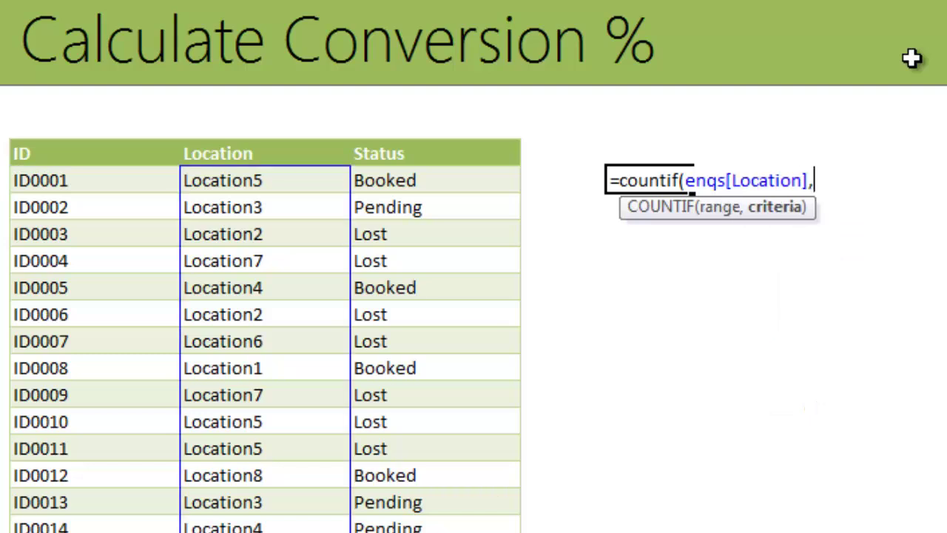
Complete the COUNTIF formula in F5 with the criterion "Location5" and review the entered formula.
{"action": "type", "text": "\"Locatio"}
{"action": "type", "text": "n5\"_"}
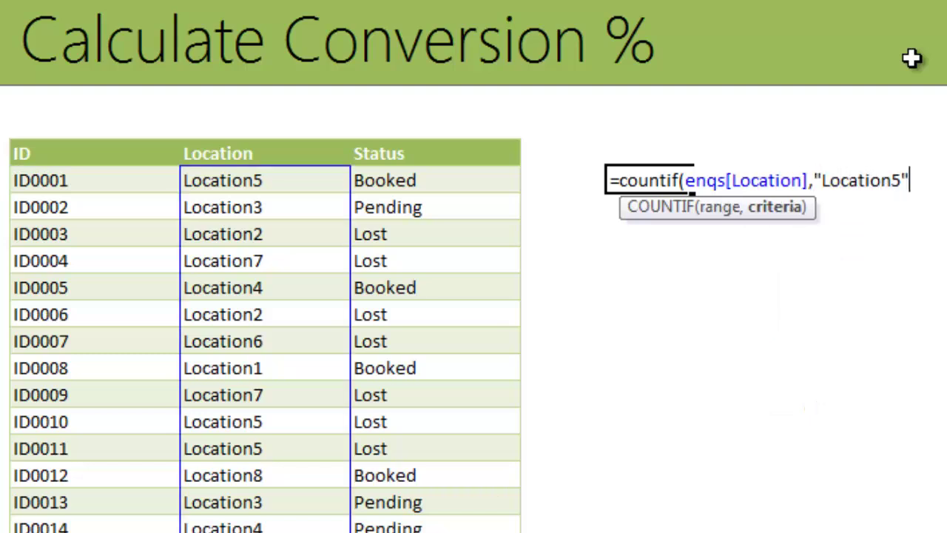
{"action": "key", "text": "Return"}
{"action": "key", "text": "Return"}
{"action": "key", "text": "End"}
{"action": "key", "text": "BackSpace"}
{"action": "key", "text": "Return"}
{"action": "key", "text": "Up"}
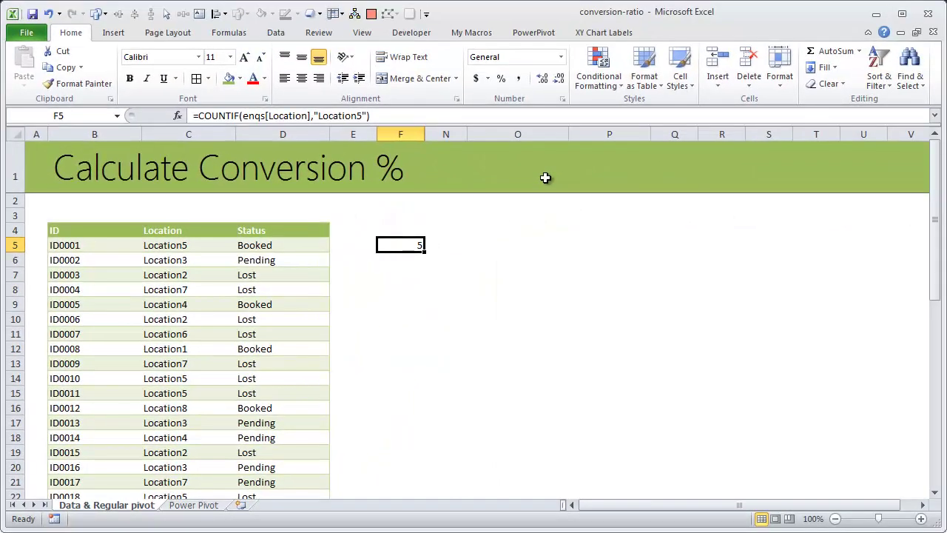
{"action": "key", "text": "F2"}
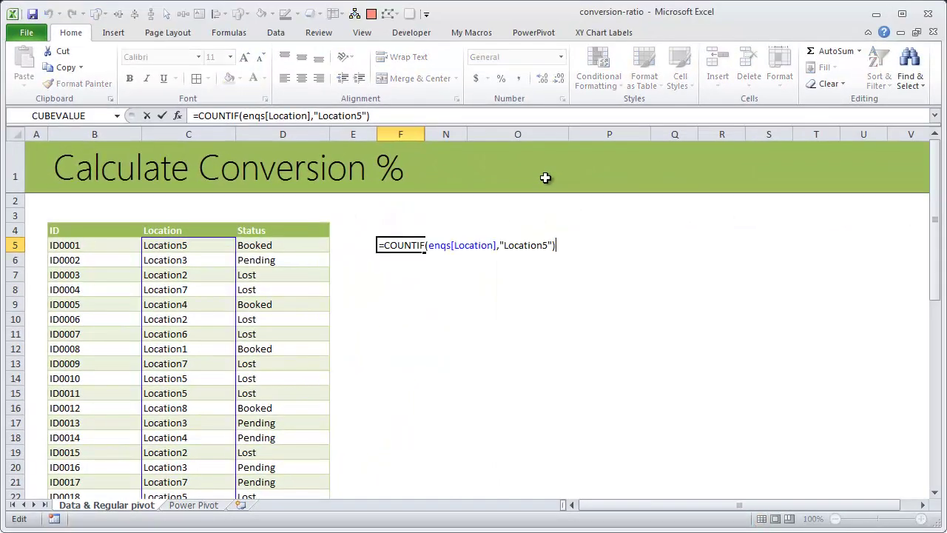
{"action": "key", "text": "Escape"}
Enter a COUNTIFS formula in F6 counting enqs rows whose Location is "Location5" and whose Status is "Booked".
{"action": "key", "text": "Down"}
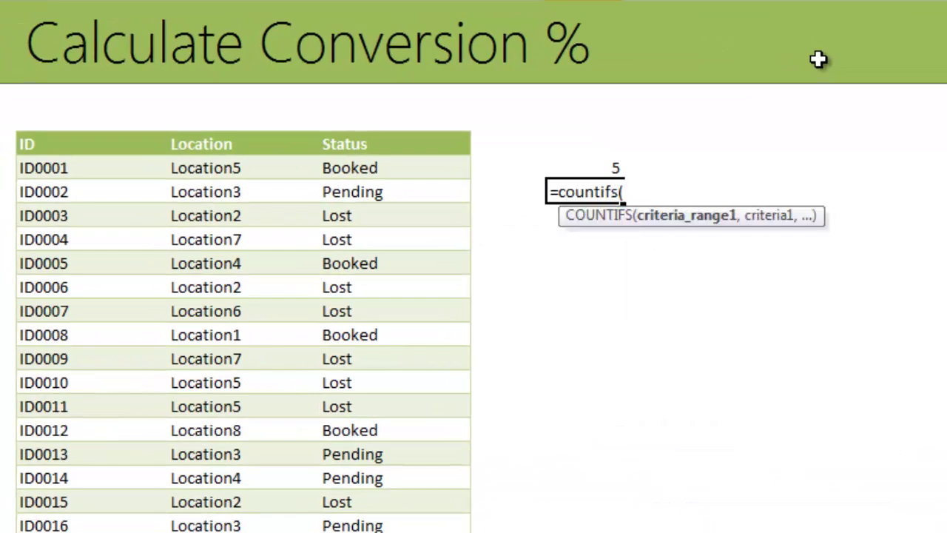
{"action": "type", "text": "en"}
{"action": "key", "text": "Tab"}
{"action": "type", "text": "["}
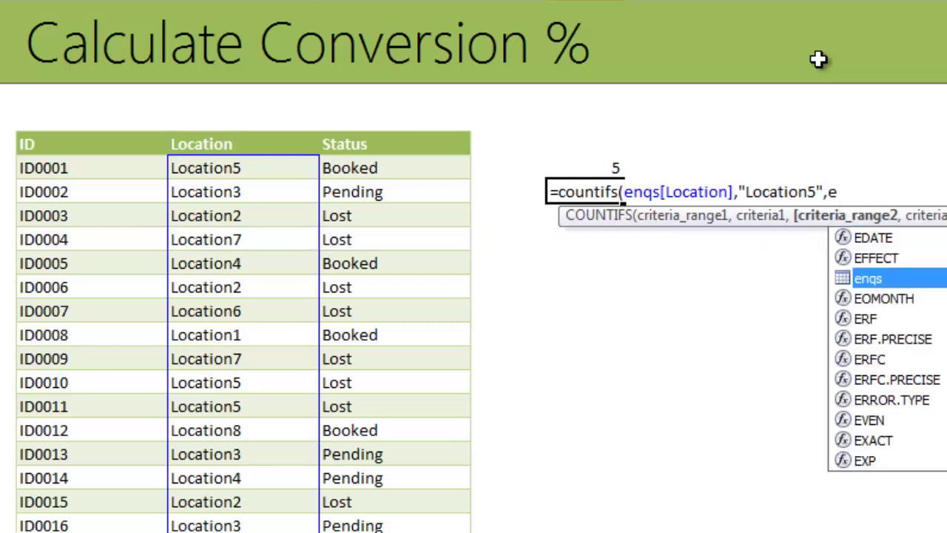
{"action": "key", "text": "Tab"}
{"action": "type", "text": "["}
{"action": "key", "text": "Down"}
{"action": "key", "text": "Down"}
{"action": "key", "text": "Tab"}
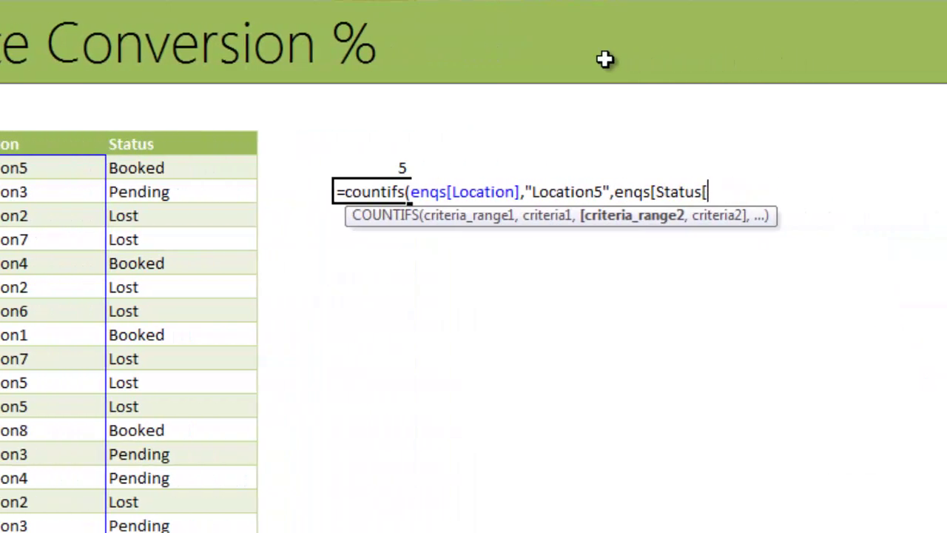
{"action": "type", "text": "],\"Book"}
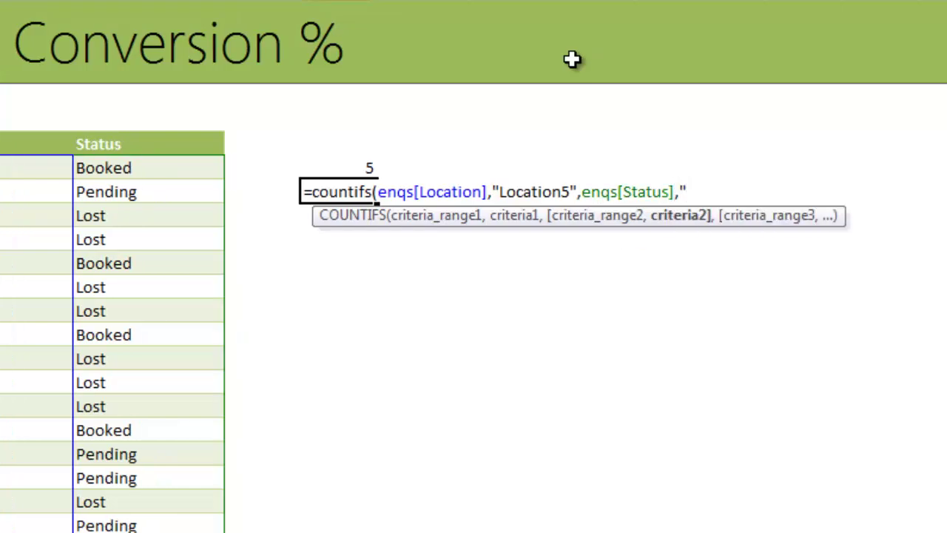
{"action": "type", "text": "ed\")"}
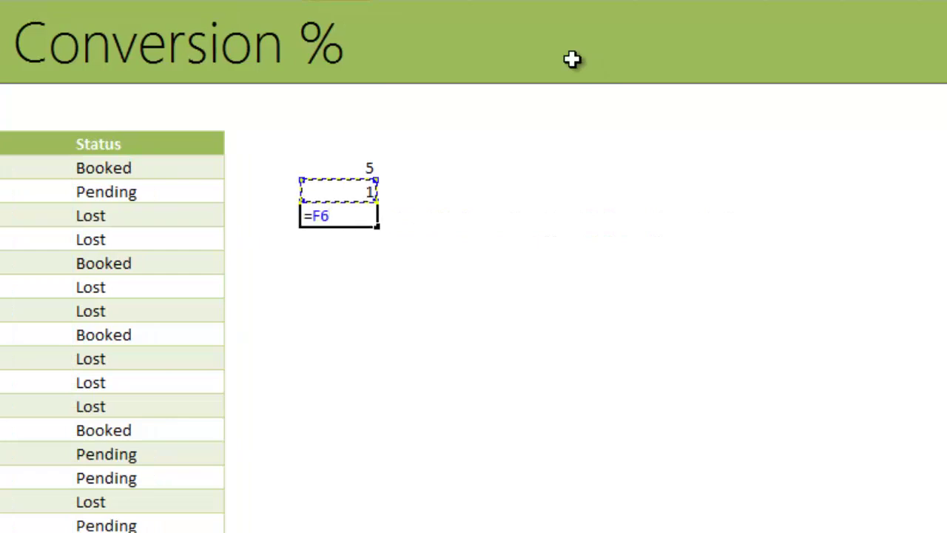
Calculate the conversion ratio in F7 as F6 divided by F5 and format it as a percentage.
{"action": "type", "text": "/"}
{"action": "key", "text": "Up"}
{"action": "key", "text": "Up"}
{"action": "key", "text": "Return"}
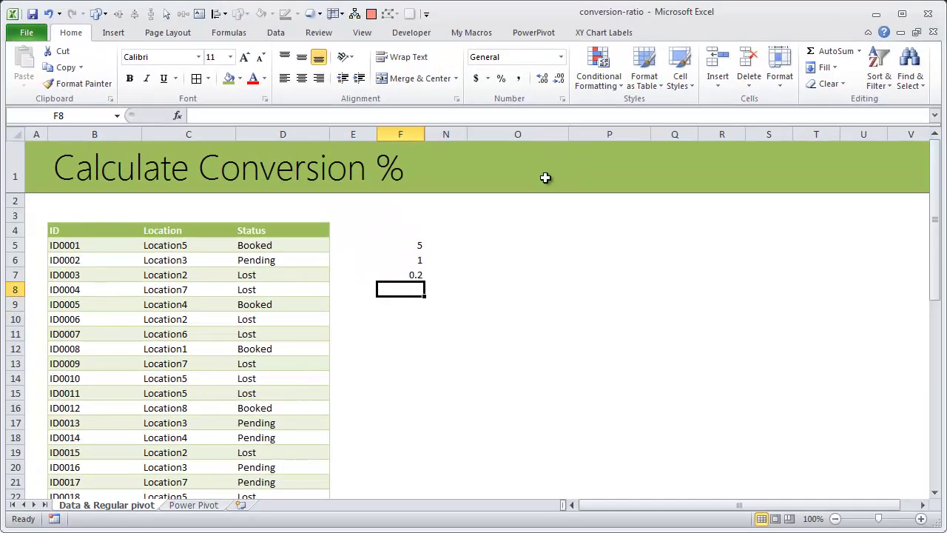
{"action": "left_click", "coordinate": [423, 276]}
{"action": "left_click", "coordinate": [501, 80]}
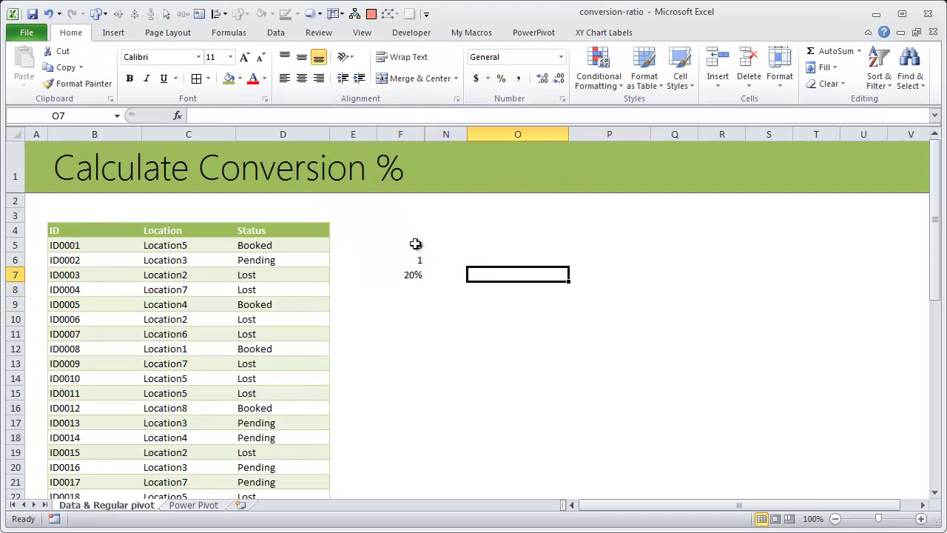
Clear the trial formulas in F5:F7 and unhide the columns between F and N.
{"action": "left_click_drag", "start_coordinate": [417, 244], "coordinate": [412, 275]}
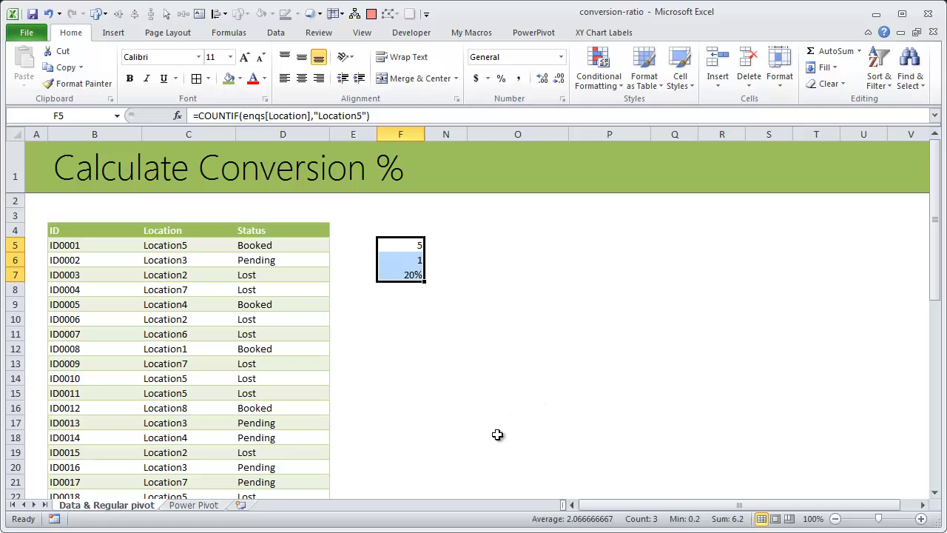
{"action": "key", "text": "Delete"}
{"action": "left_click_drag", "start_coordinate": [446, 134], "coordinate": [418, 133]}
{"action": "right_click", "coordinate": [418, 134]}
{"action": "left_click", "coordinate": [399, 332]}
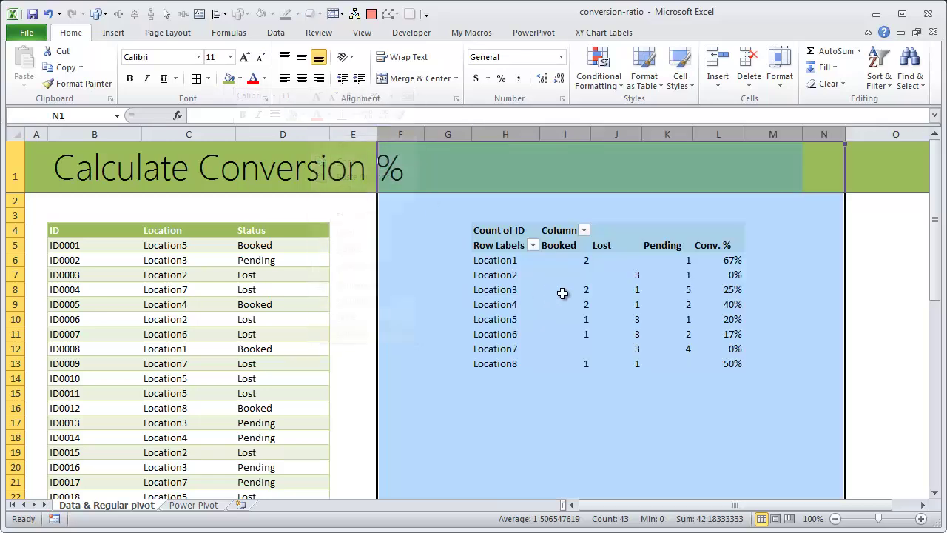
Examine the pivot table's Booked, Lost and Pending counts per location and the formula behind its Conv. % column.
{"action": "left_click", "coordinate": [565, 292]}
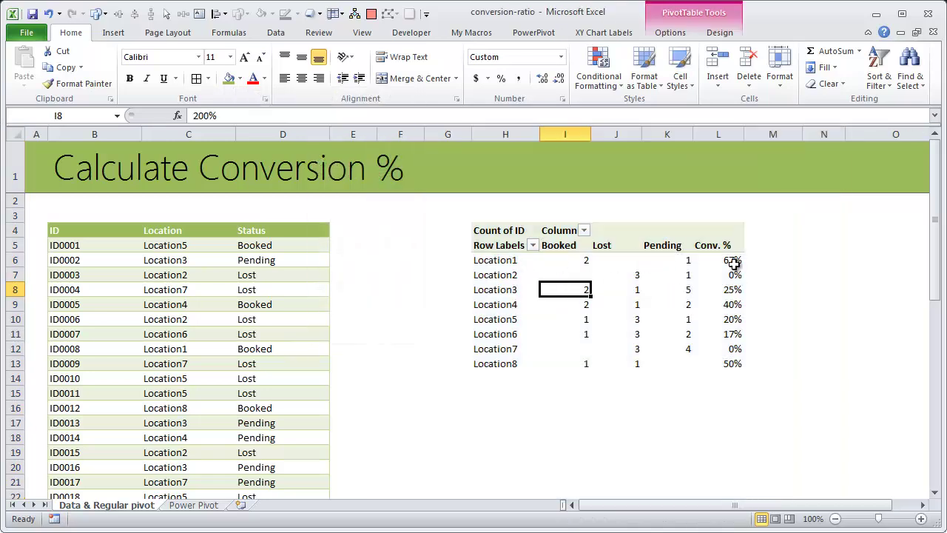
{"action": "left_click", "coordinate": [502, 275]}
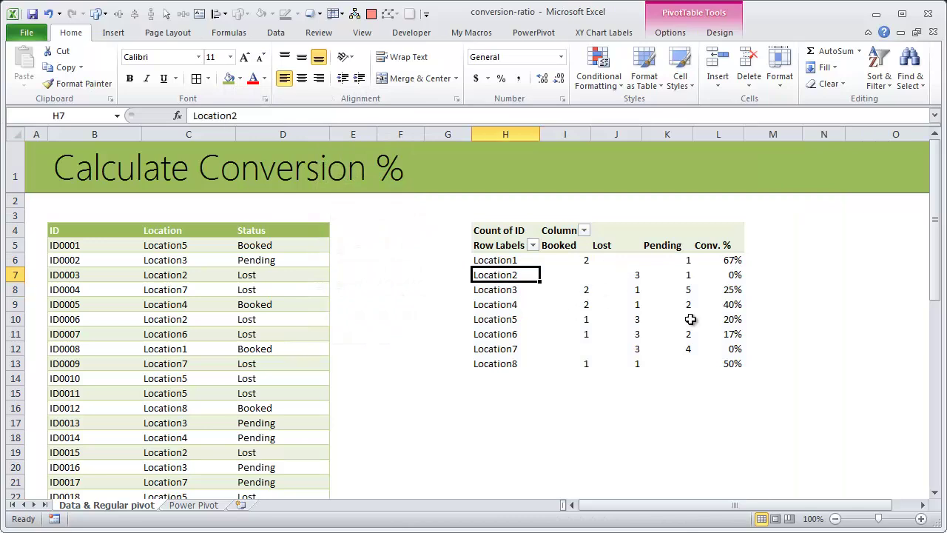
{"action": "mouse_move", "coordinate": [721, 343]}
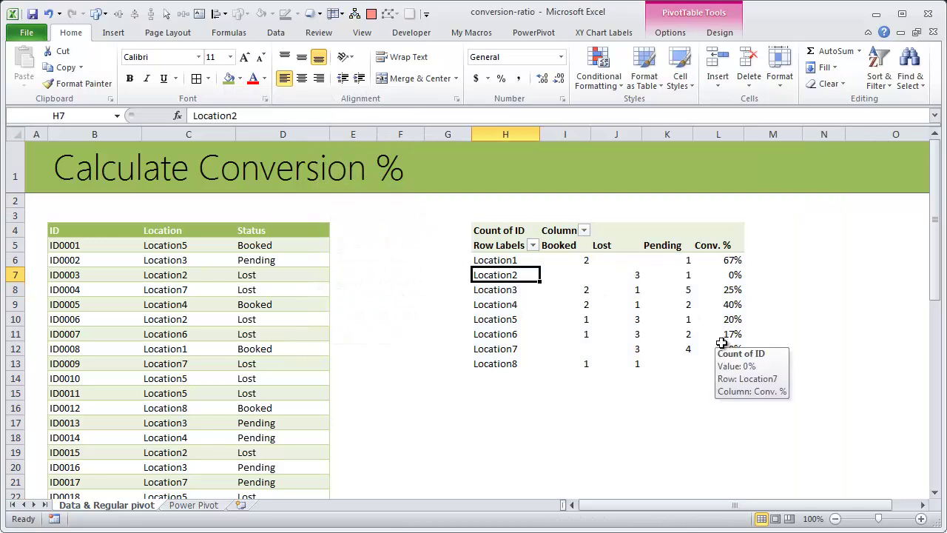
{"action": "mouse_move", "coordinate": [698, 358]}
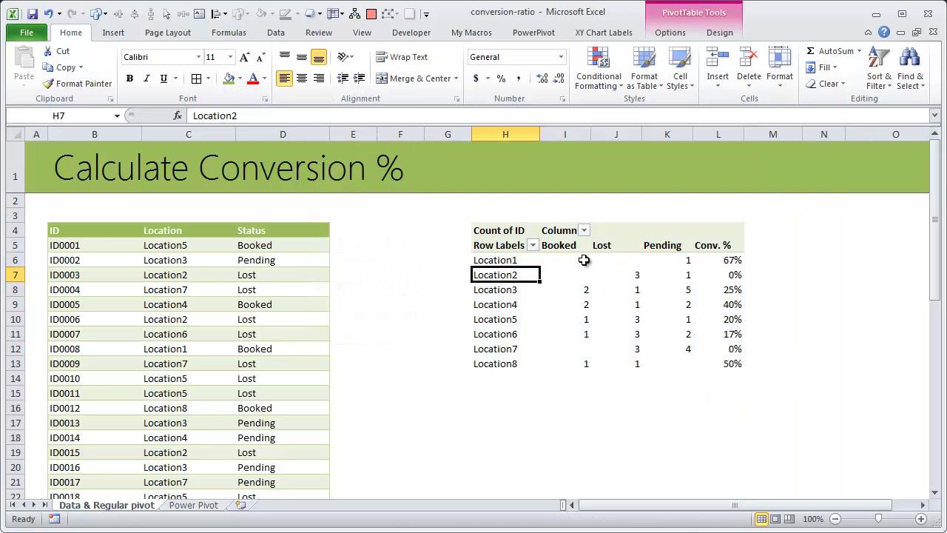
{"action": "left_click_drag", "start_coordinate": [573, 257], "coordinate": [672, 363]}
{"action": "left_click", "coordinate": [595, 313]}
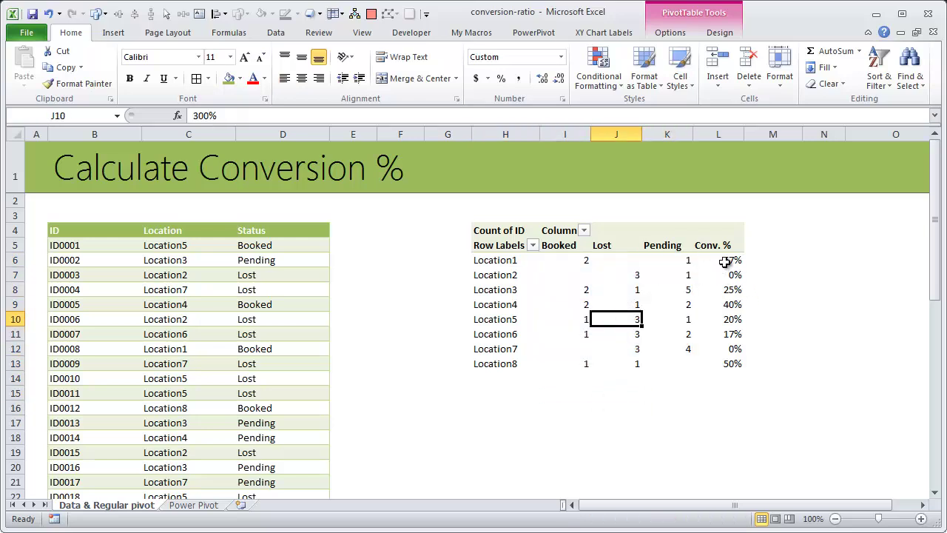
{"action": "left_click_drag", "start_coordinate": [726, 260], "coordinate": [728, 363]}
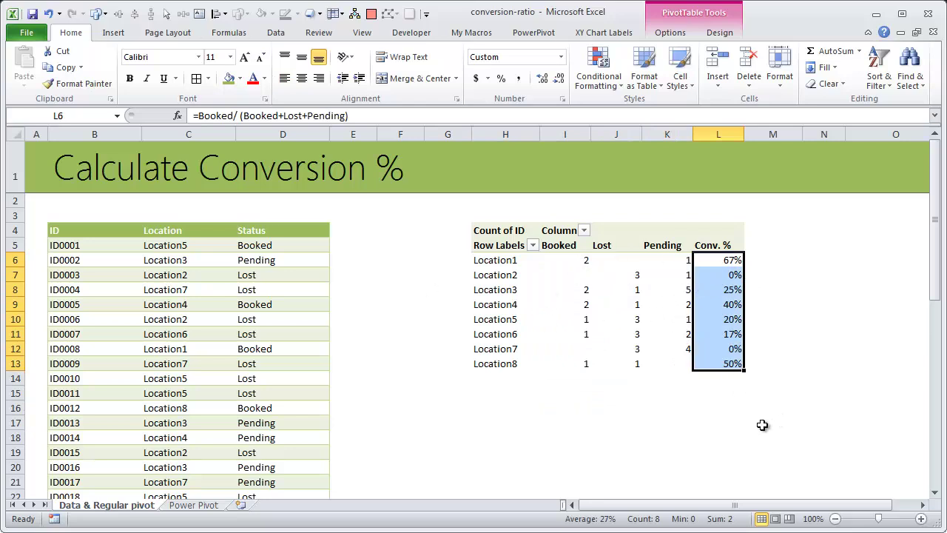
{"action": "left_click", "coordinate": [726, 300]}
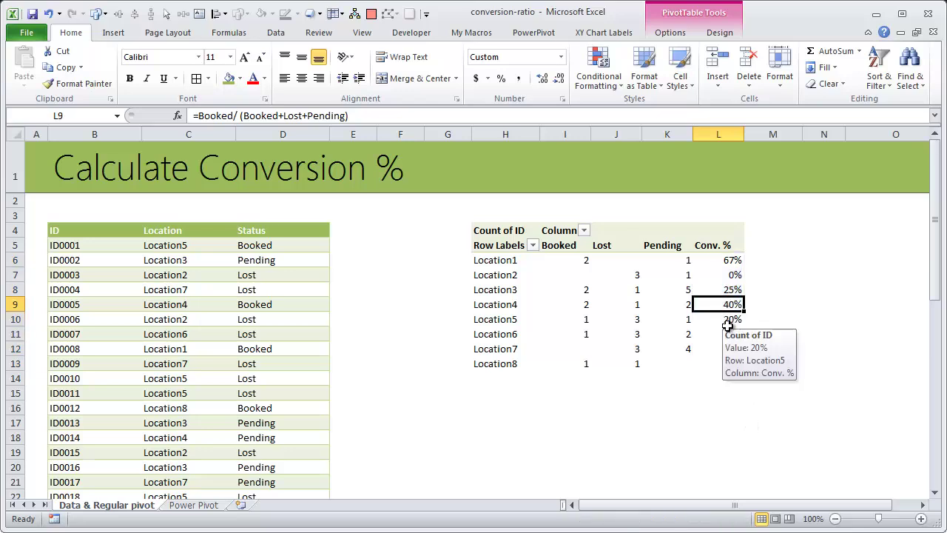
Compare the Location4 and Location5 counts with the Conv. % column and inspect the calculated formula behind Location4's percentage in L9.
{"action": "left_click", "coordinate": [632, 308]}
{"action": "left_click", "coordinate": [582, 317]}
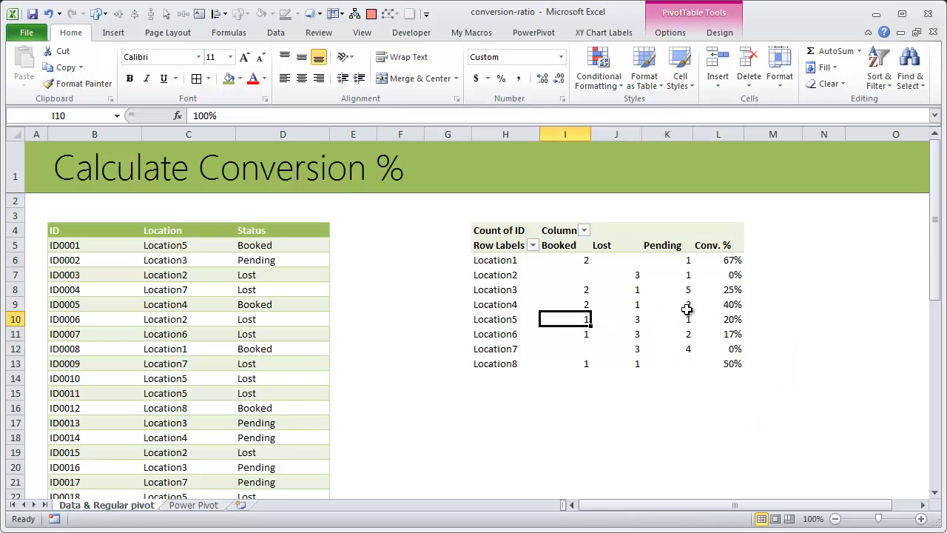
{"action": "left_click", "coordinate": [686, 308]}
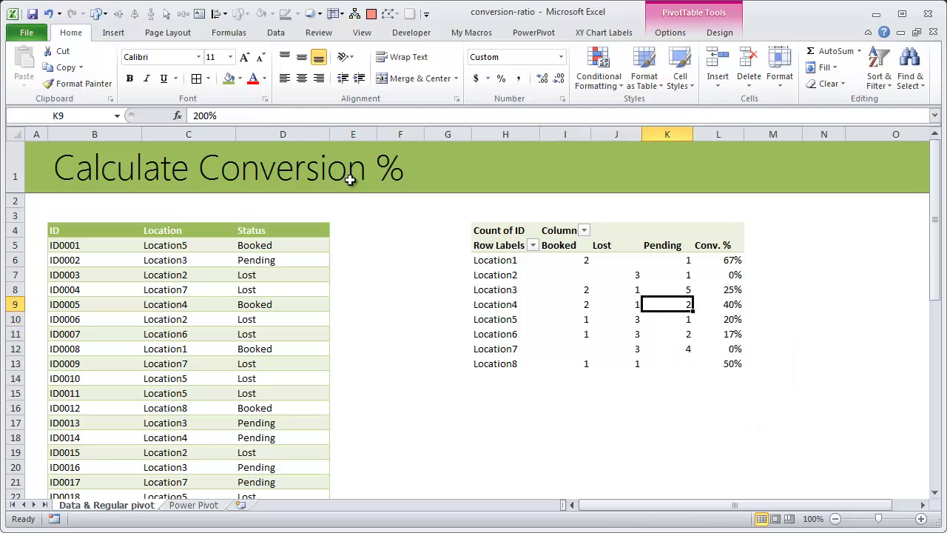
{"action": "left_click", "coordinate": [736, 305]}
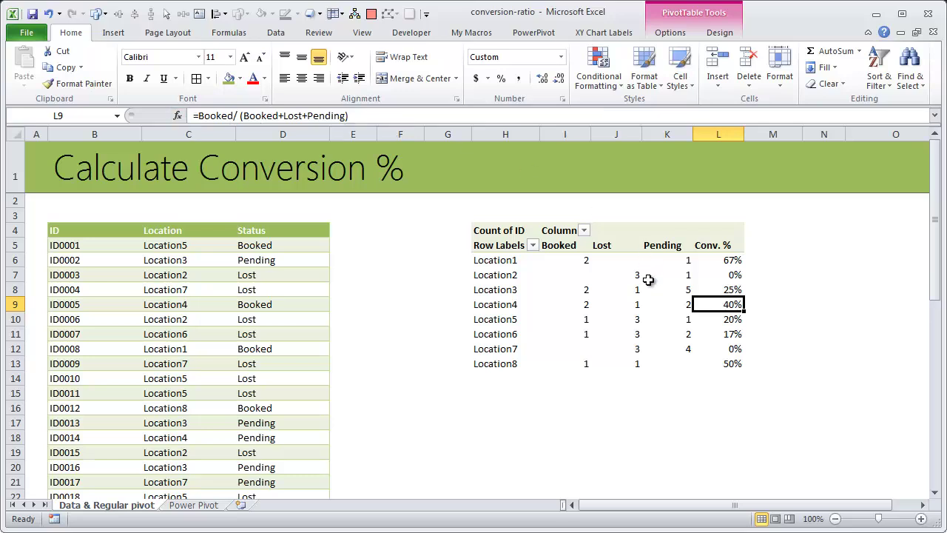
{"action": "mouse_move", "coordinate": [725, 353]}
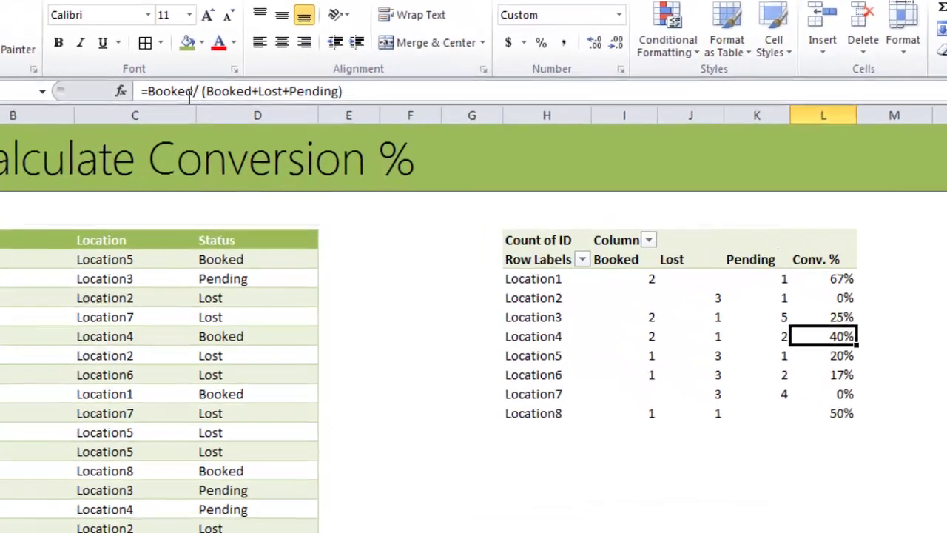
{"action": "left_click", "coordinate": [190, 91]}
{"action": "left_click_drag", "start_coordinate": [193, 91], "coordinate": [345, 79]}
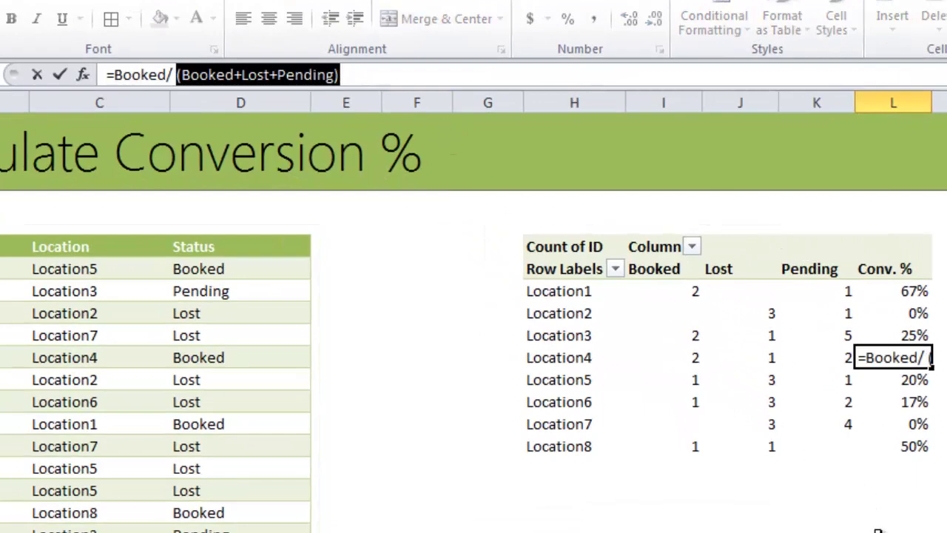
{"action": "key", "text": "ctrl+Return"}
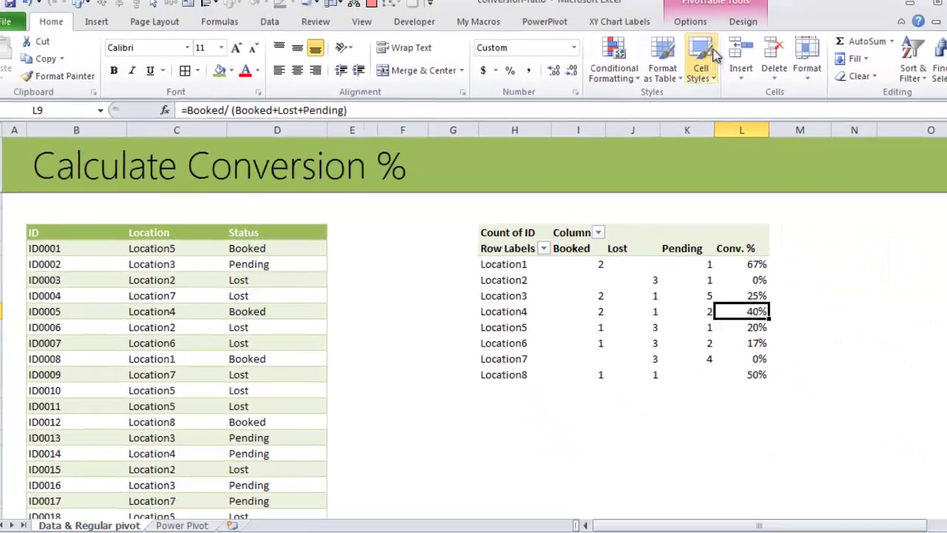
Display the pivot table's field list and bring the whole pivot table into view beside it.
{"action": "left_click", "coordinate": [671, 32]}
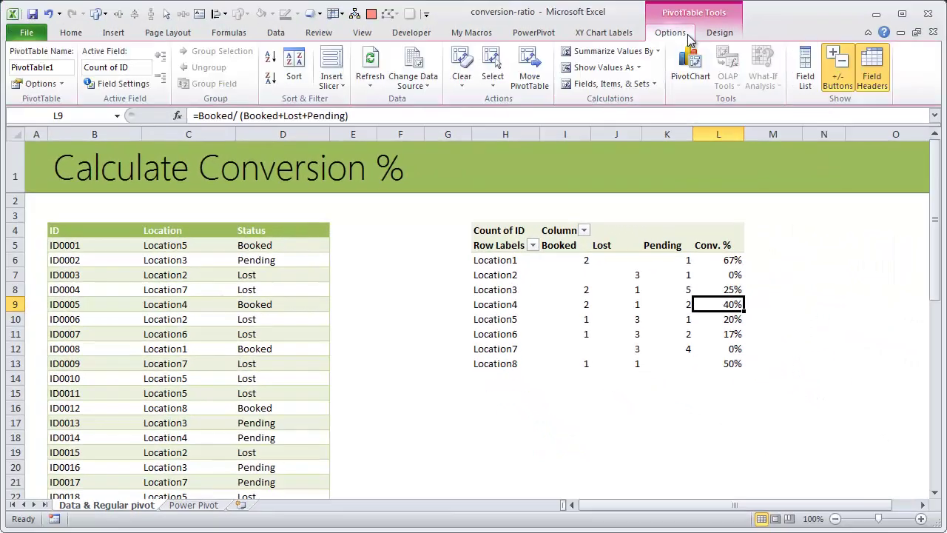
{"action": "left_click", "coordinate": [805, 71]}
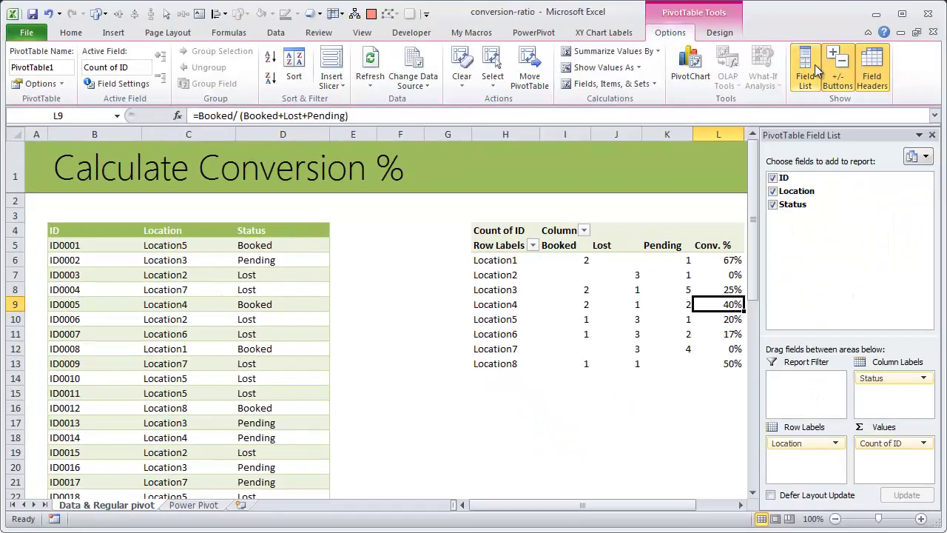
{"action": "left_click_drag", "start_coordinate": [642, 505], "coordinate": [688, 505]}
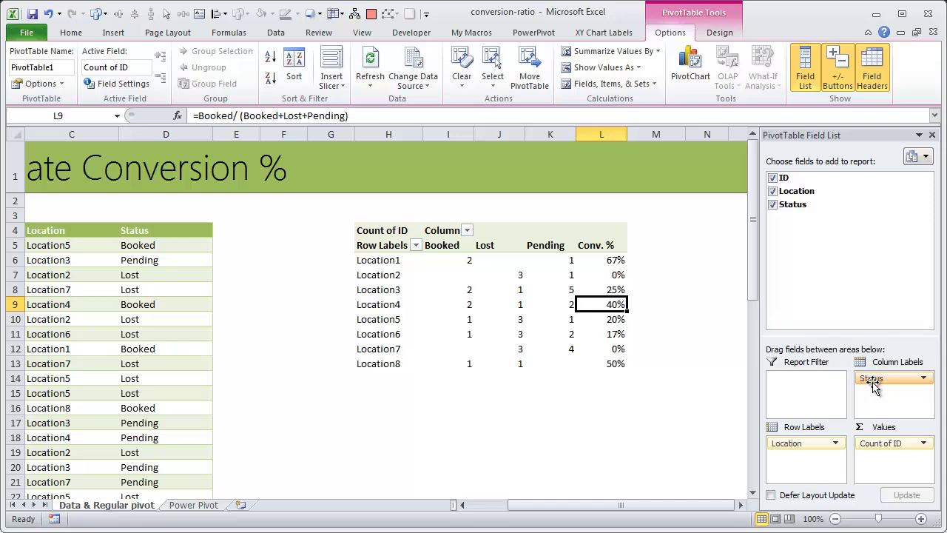
Review the Conv. % calculated item of the Status field and its formula, and accept its definition.
{"action": "left_click", "coordinate": [469, 245]}
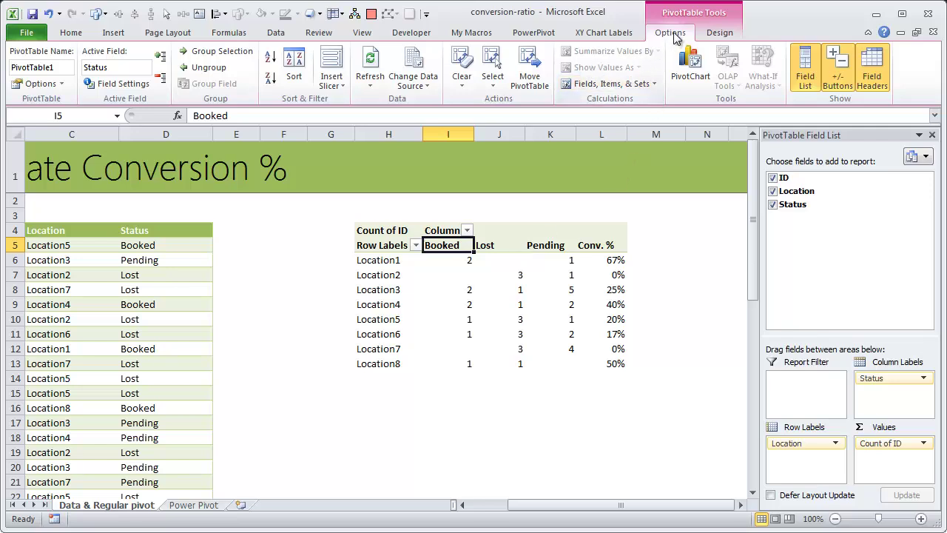
{"action": "left_click", "coordinate": [655, 84]}
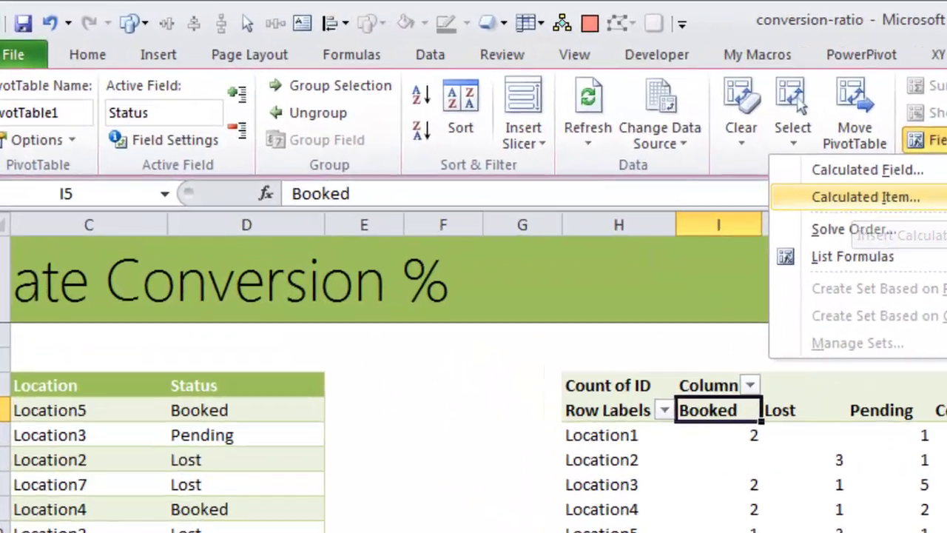
{"action": "left_click", "coordinate": [616, 117]}
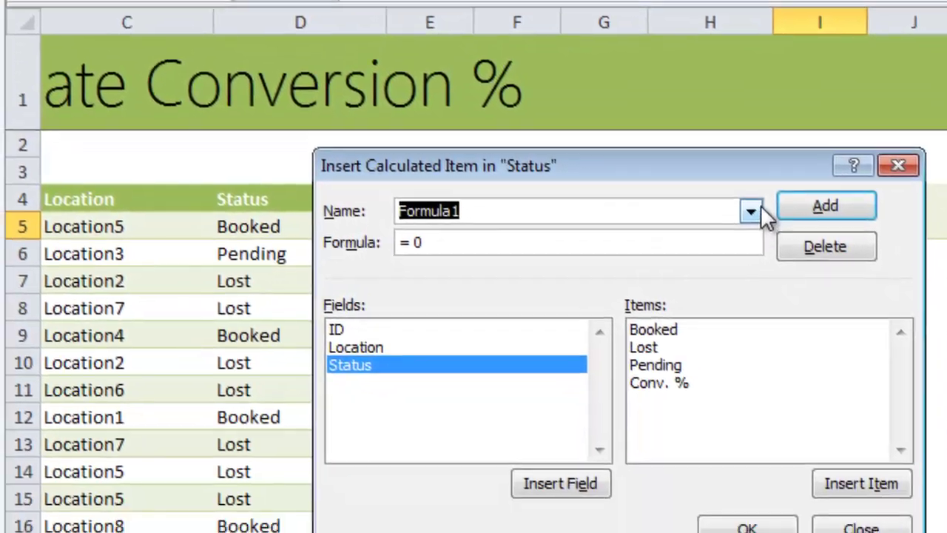
{"action": "left_click", "coordinate": [771, 187]}
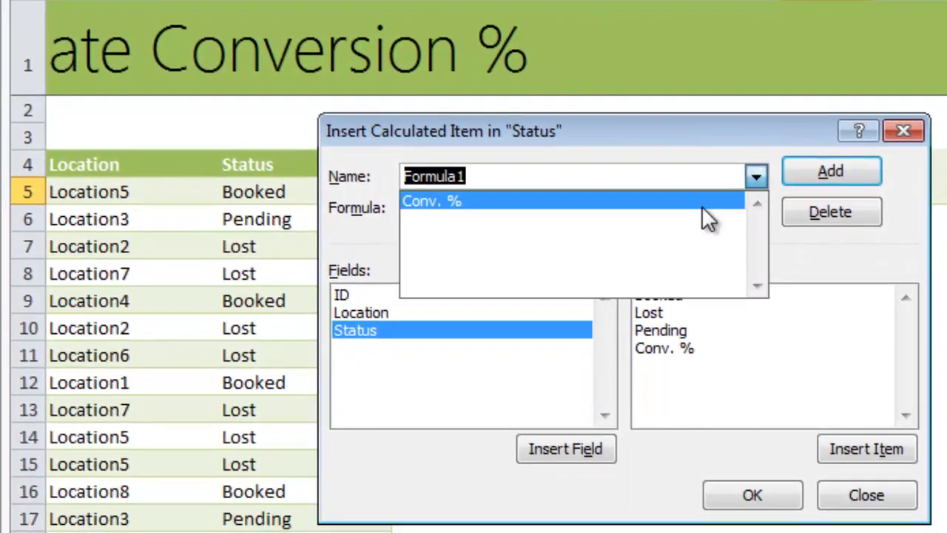
{"action": "left_click", "coordinate": [710, 211]}
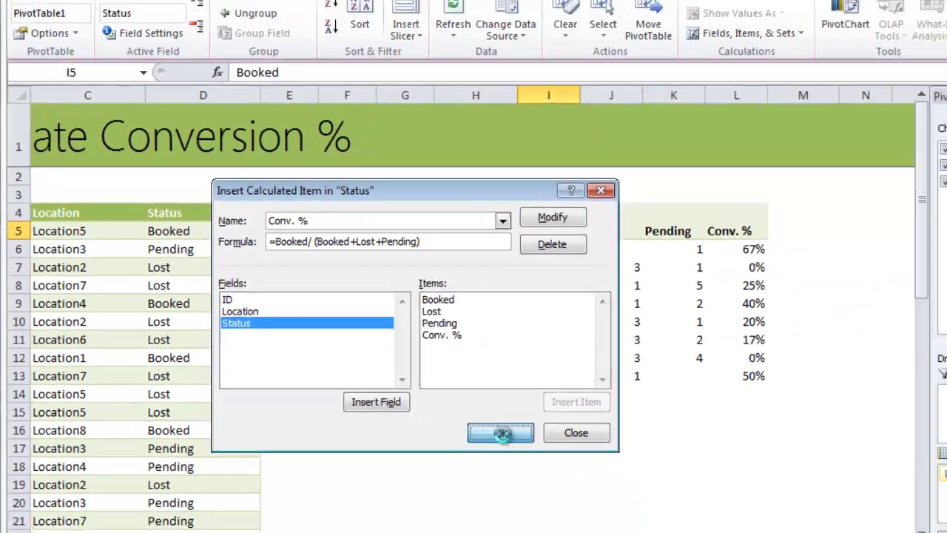
{"action": "left_click", "coordinate": [753, 495]}
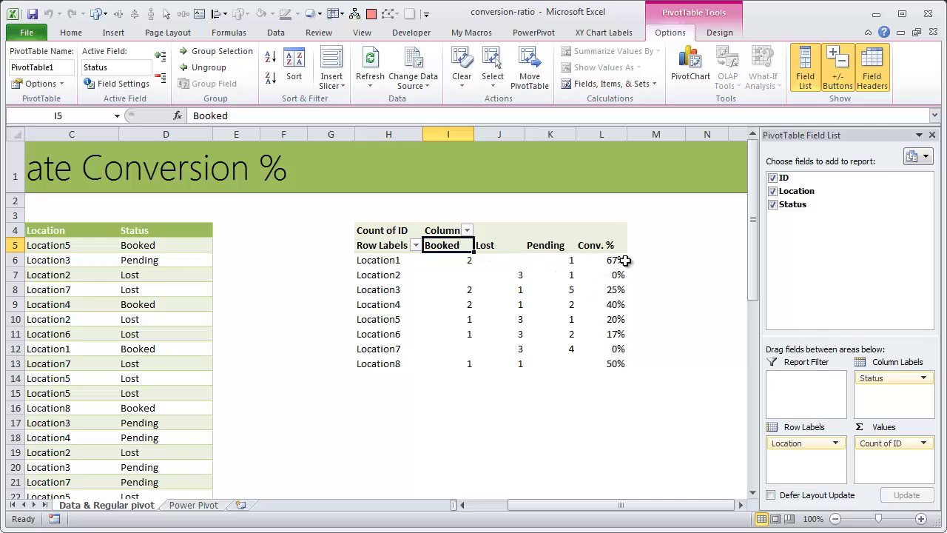
Examine the Conv. % value for Location1 and the block of pivot values in I6:L13.
{"action": "mouse_move", "coordinate": [625, 261]}
{"action": "left_click", "coordinate": [617, 260]}
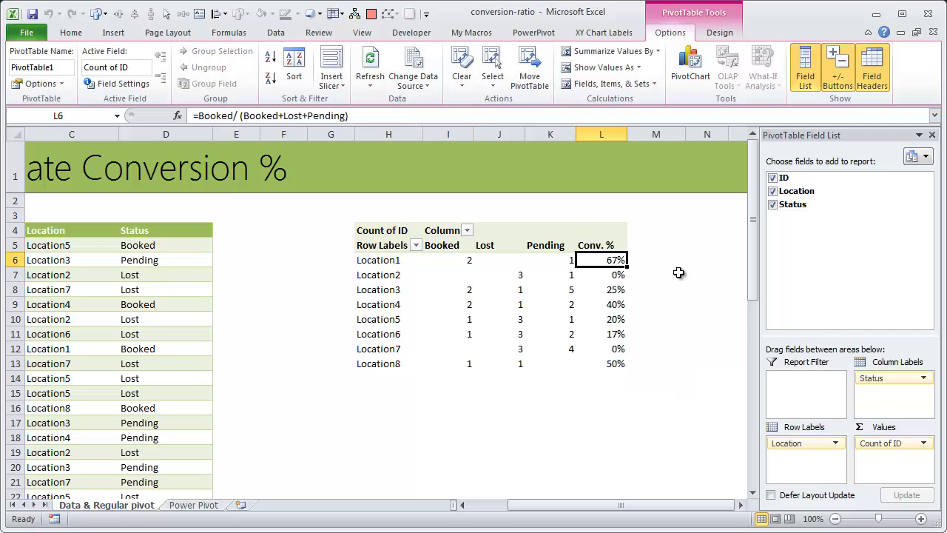
{"action": "mouse_move", "coordinate": [623, 272]}
{"action": "left_click_drag", "start_coordinate": [443, 263], "coordinate": [611, 366]}
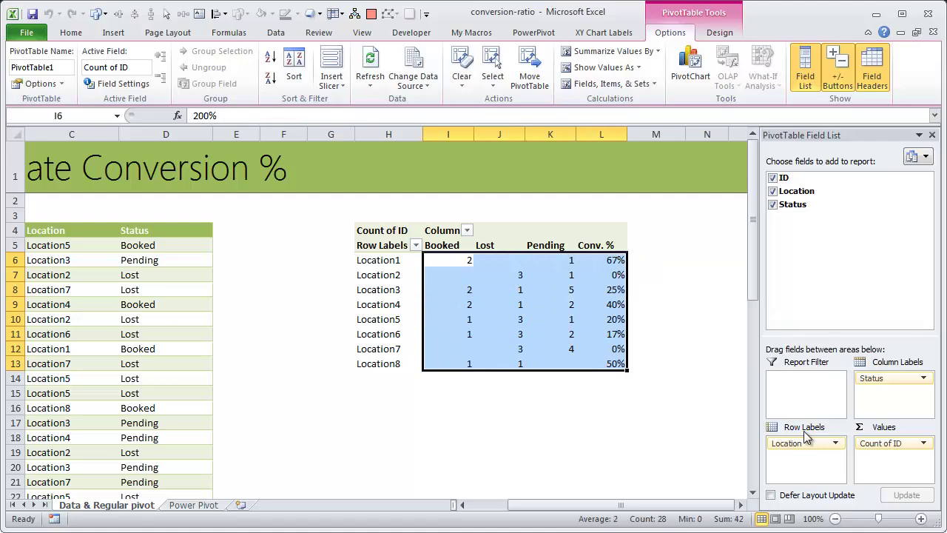
{"action": "left_click", "coordinate": [644, 246]}
{"action": "left_click", "coordinate": [611, 259]}
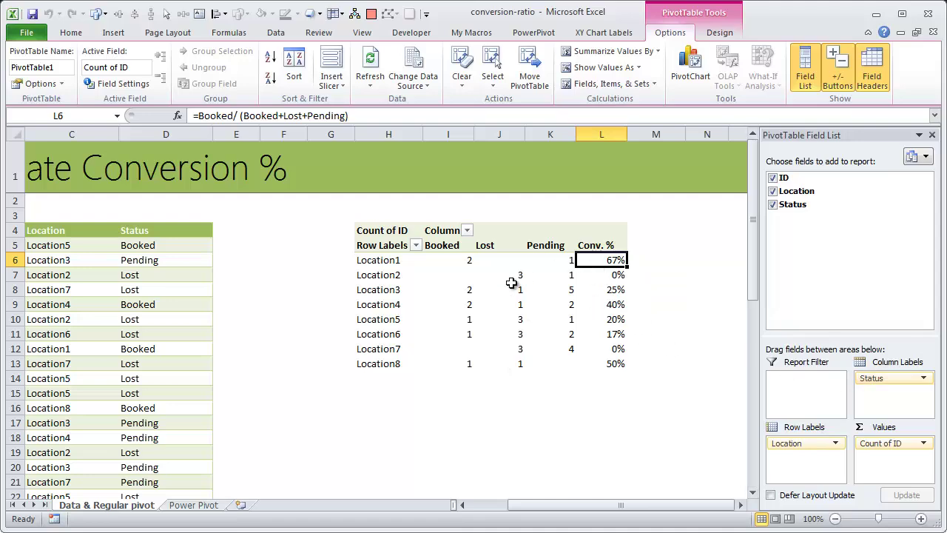
Open the number format of the Count of ID value field from its value field settings, keeping the pivot values uncovered.
{"action": "right_click", "coordinate": [584, 263]}
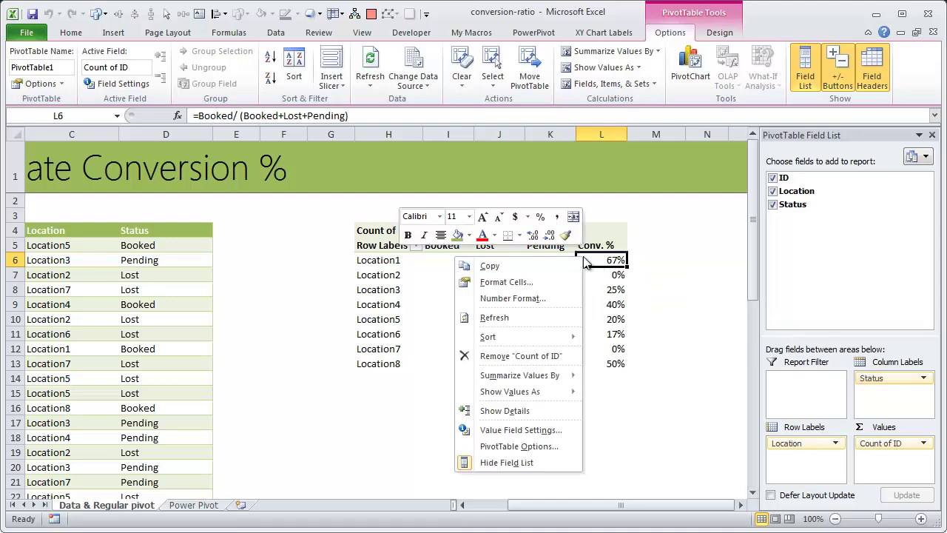
{"action": "left_click", "coordinate": [545, 433]}
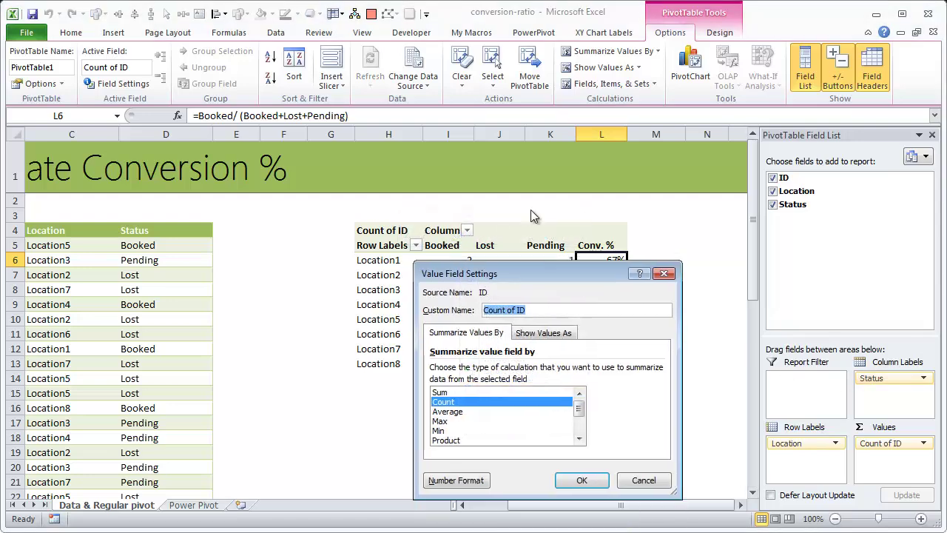
{"action": "left_click", "coordinate": [478, 399]}
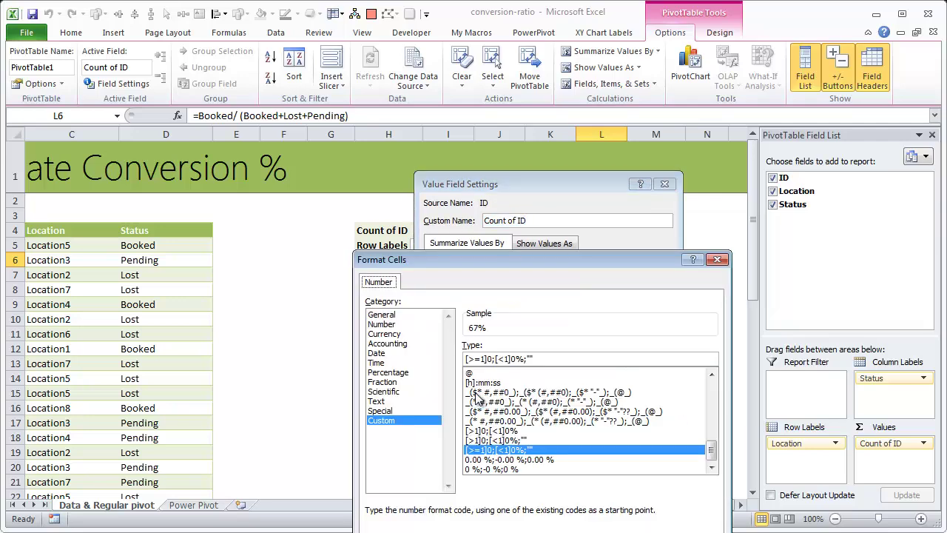
{"action": "left_click_drag", "start_coordinate": [506, 269], "coordinate": [429, 103]}
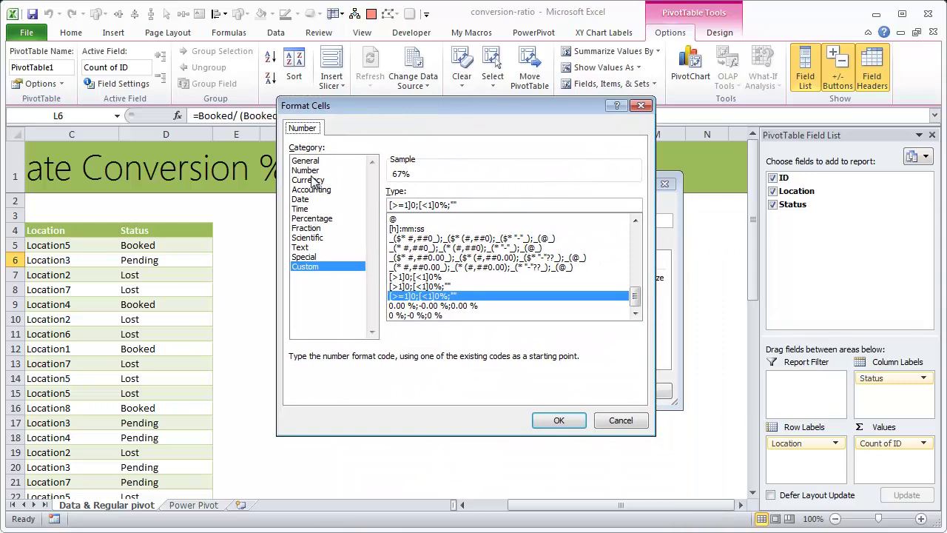
{"action": "left_click_drag", "start_coordinate": [326, 98], "coordinate": [113, 57]}
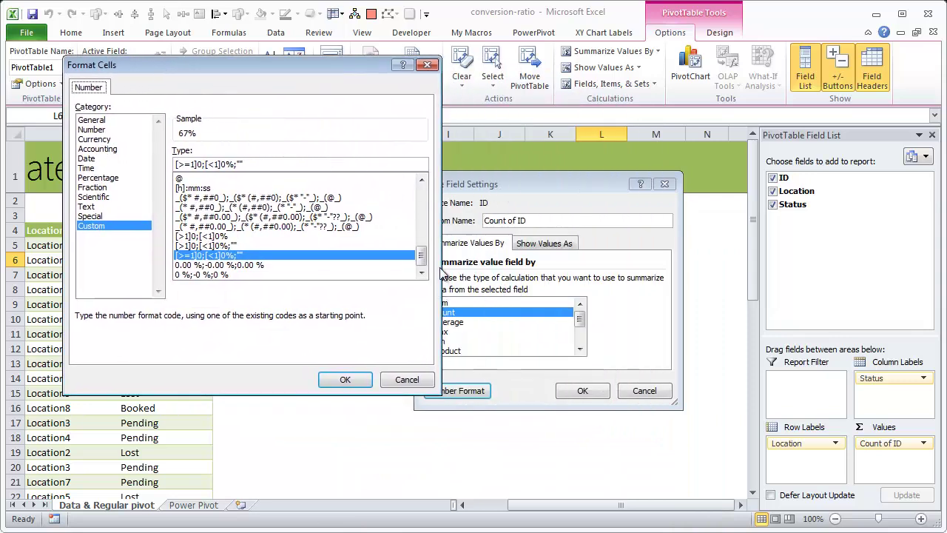
{"action": "left_click", "coordinate": [409, 383]}
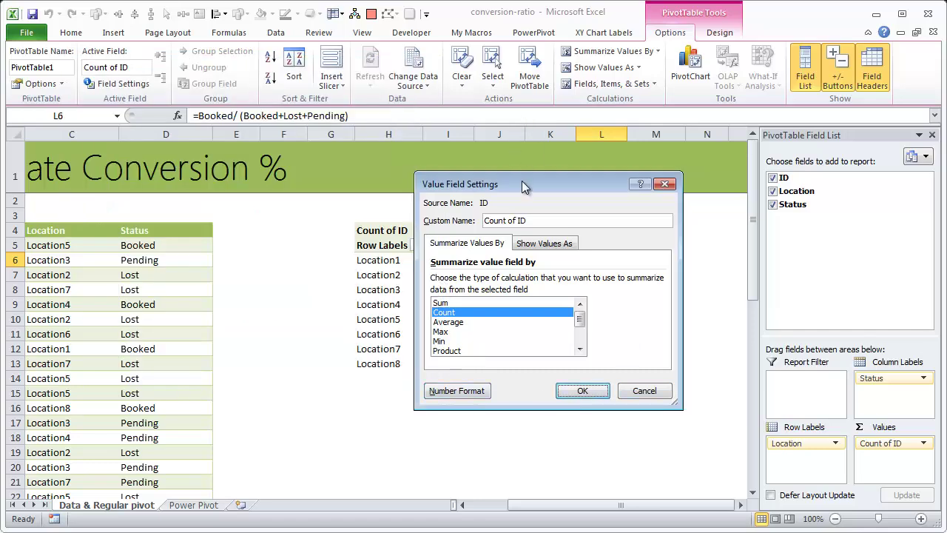
{"action": "left_click_drag", "start_coordinate": [523, 188], "coordinate": [806, 157]}
{"action": "left_click", "coordinate": [740, 361]}
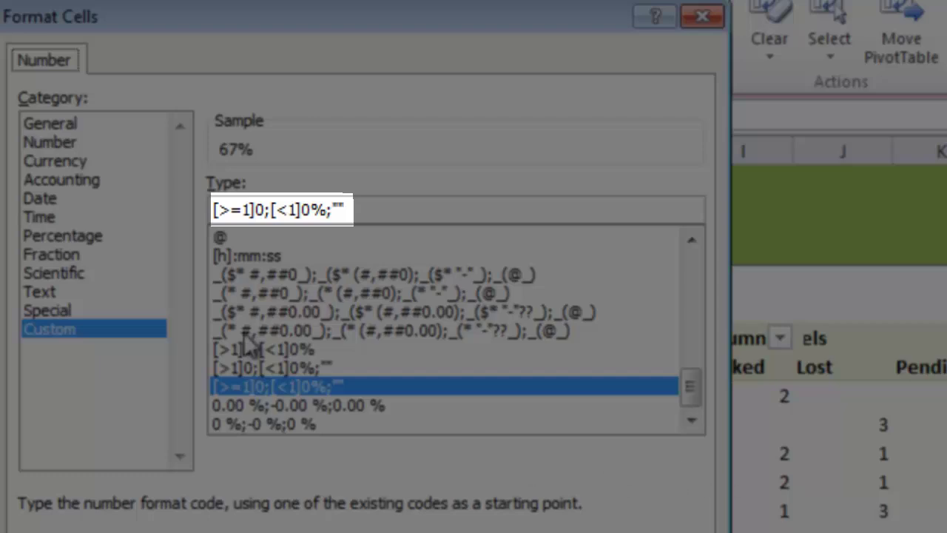
Review each part of the custom format code [>=1]0;[<1]0%;"" and accept the number format and value field settings.
{"action": "left_click_drag", "start_coordinate": [408, 212], "coordinate": [219, 211]}
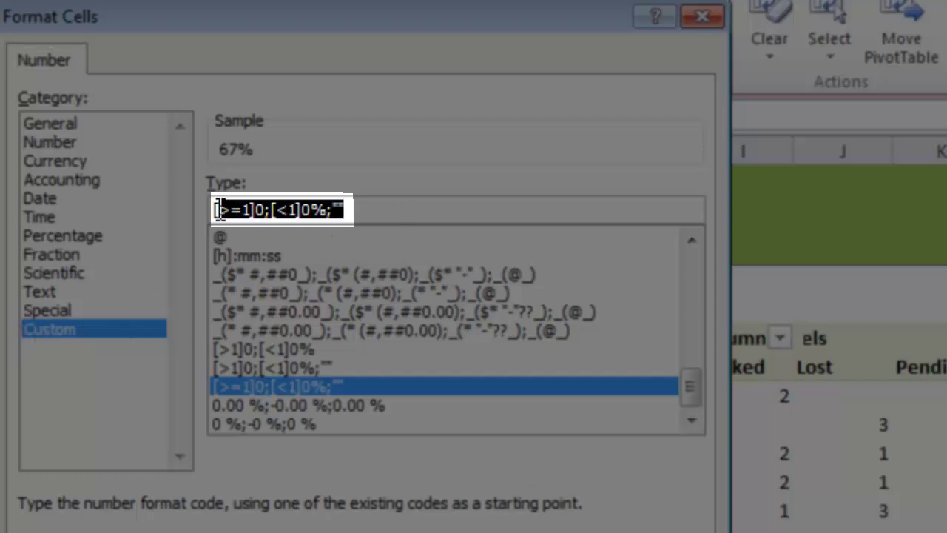
{"action": "left_click", "coordinate": [219, 211]}
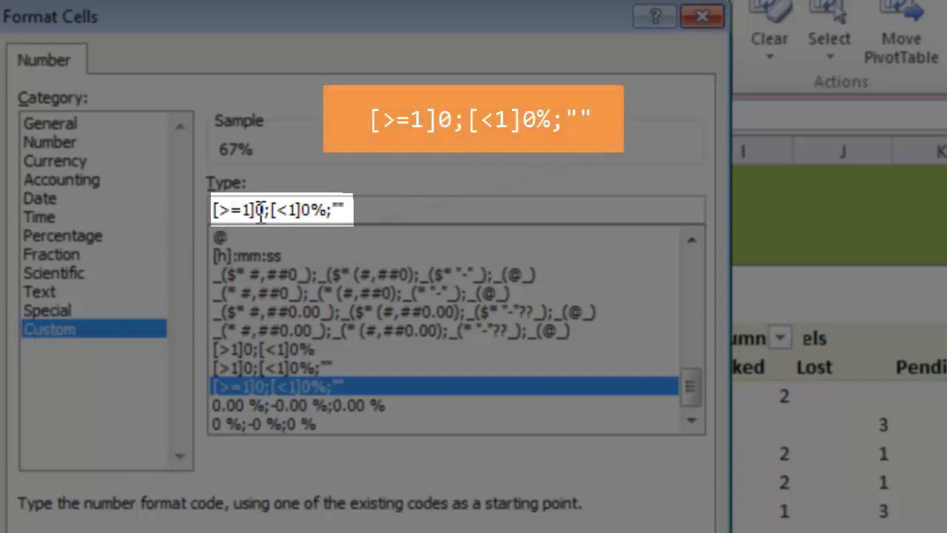
{"action": "double_click", "coordinate": [262, 209]}
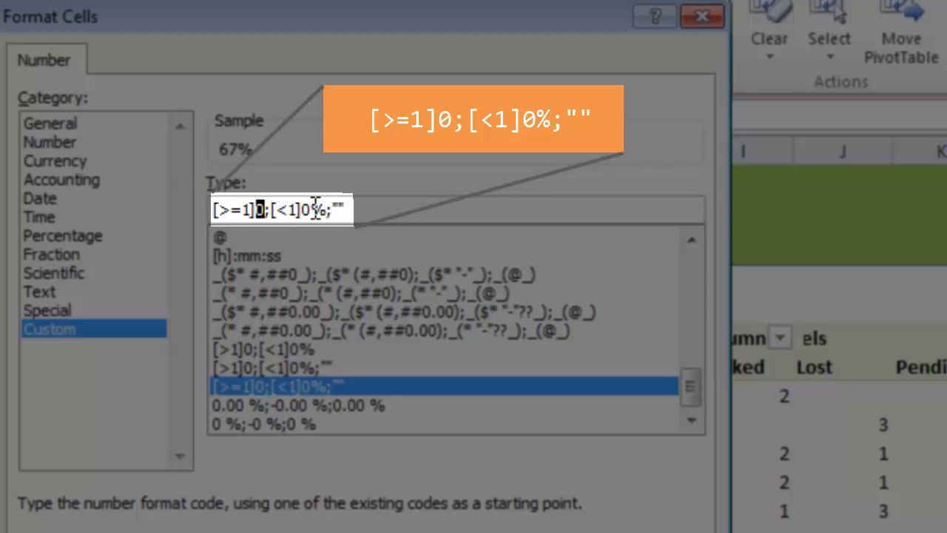
{"action": "left_click", "coordinate": [359, 211]}
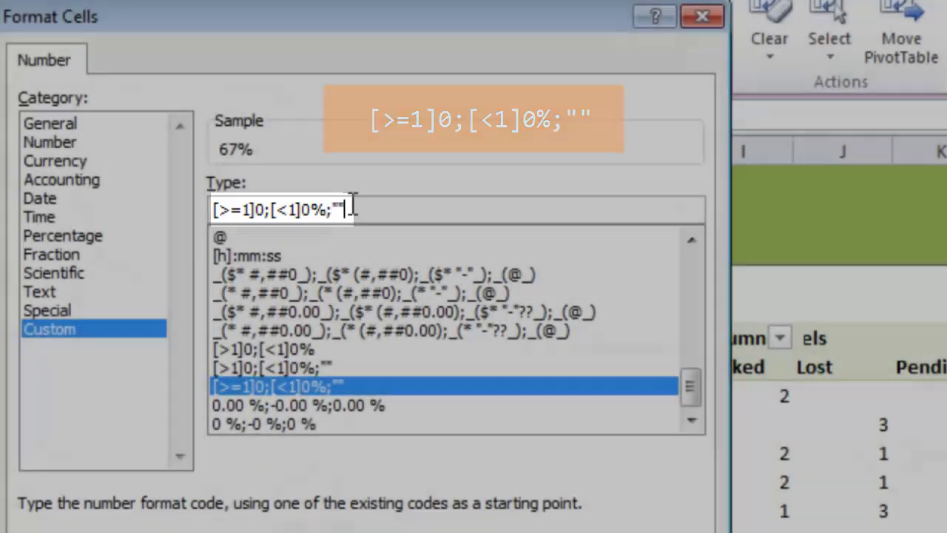
{"action": "key", "text": "Return"}
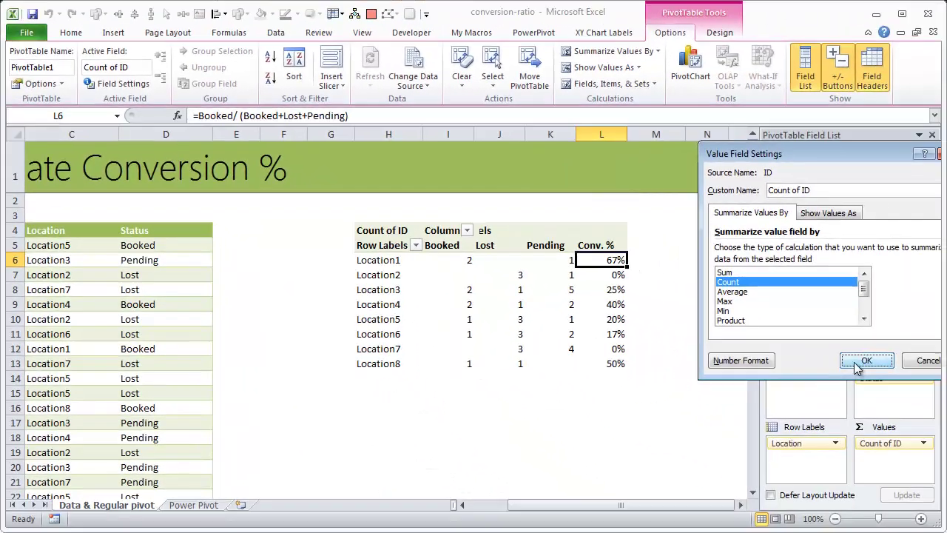
{"action": "key", "text": "Return"}
Check how the custom number format displays the status counts and the Conv. % column in the pivot table.
{"action": "left_click_drag", "start_coordinate": [454, 260], "coordinate": [547, 362]}
{"action": "left_click", "coordinate": [609, 250]}
{"action": "left_click_drag", "start_coordinate": [612, 259], "coordinate": [614, 364]}
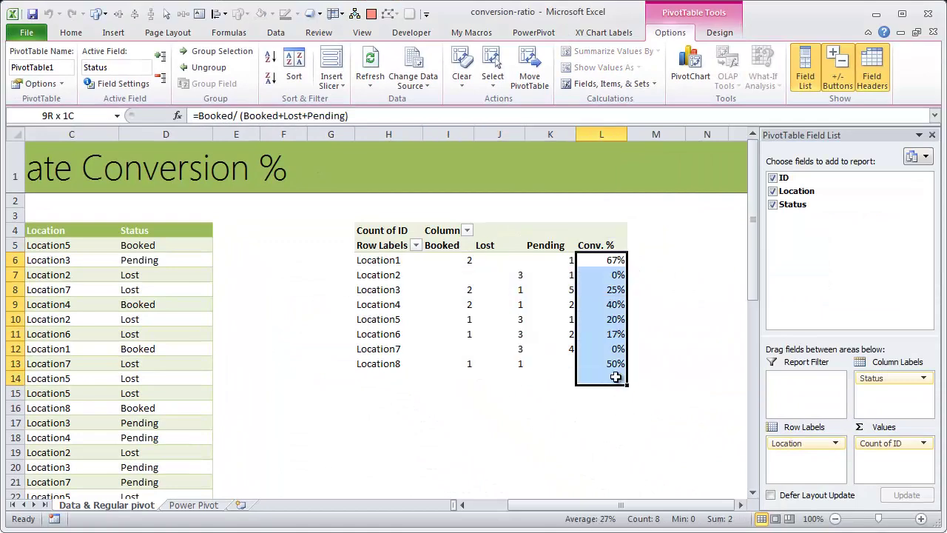
{"action": "left_click", "coordinate": [630, 452]}
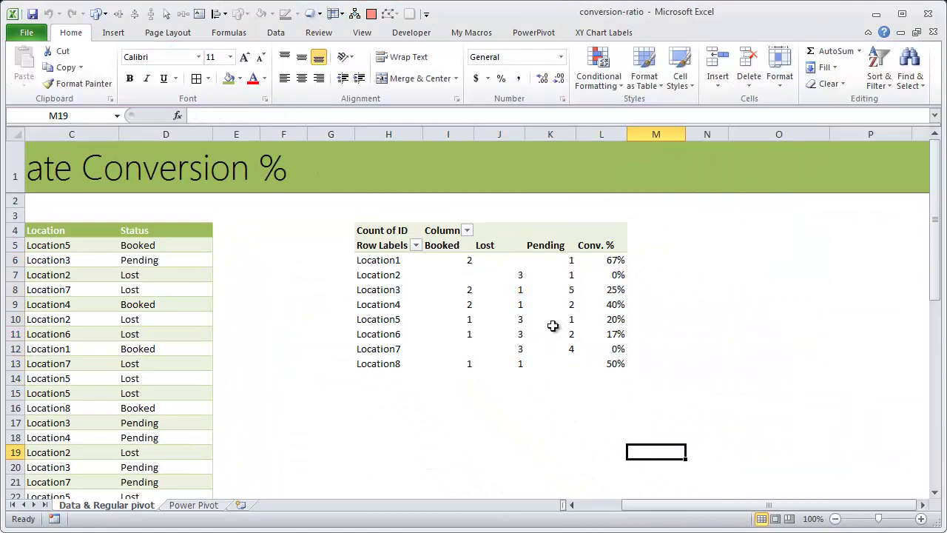
Inspect the underlying values of individual Booked, Lost and Pending cells in the pivot table.
{"action": "left_click", "coordinate": [567, 279]}
{"action": "left_click", "coordinate": [570, 306]}
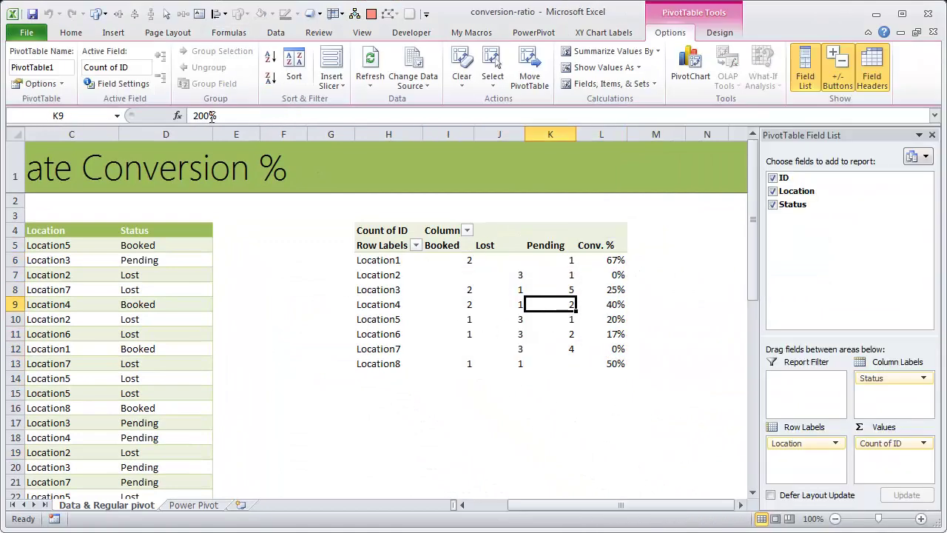
{"action": "left_click", "coordinate": [470, 306]}
{"action": "left_click", "coordinate": [470, 337]}
{"action": "left_click", "coordinate": [510, 336]}
{"action": "left_click", "coordinate": [508, 290]}
{"action": "left_click", "coordinate": [515, 277]}
{"action": "left_click", "coordinate": [465, 260]}
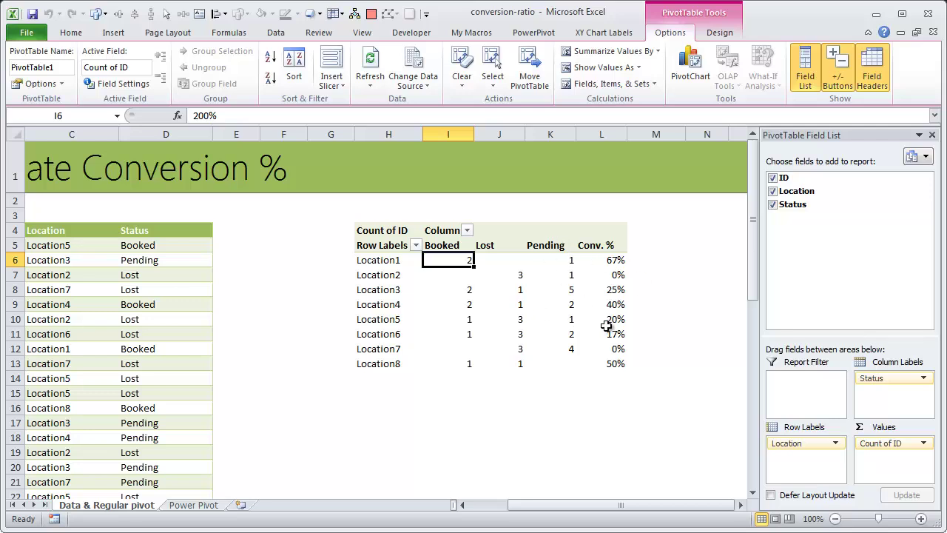
Go to the Power Pivot sheet and inspect Location1's Total Items, Booked Items and Conversion % values.
{"action": "left_click", "coordinate": [196, 506]}
{"action": "left_click", "coordinate": [188, 275]}
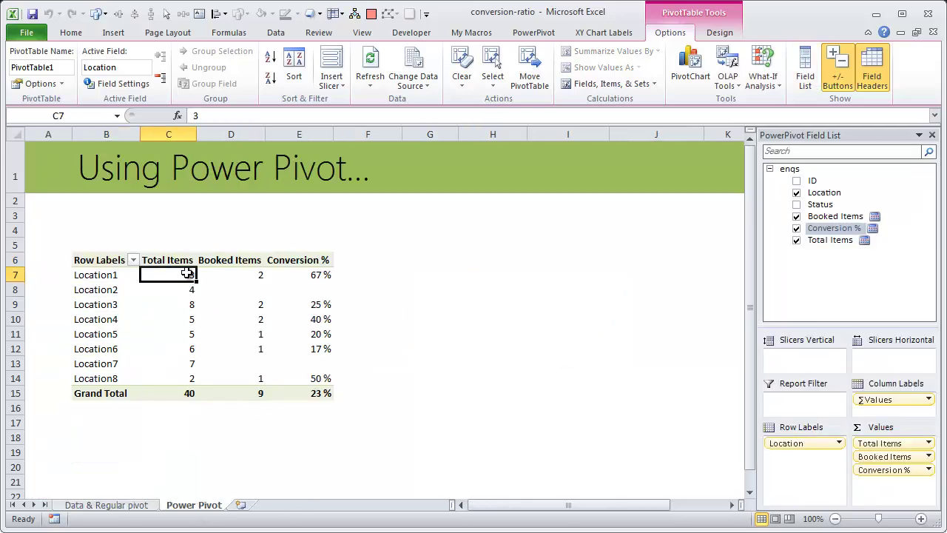
{"action": "left_click", "coordinate": [241, 275]}
{"action": "left_click", "coordinate": [305, 275]}
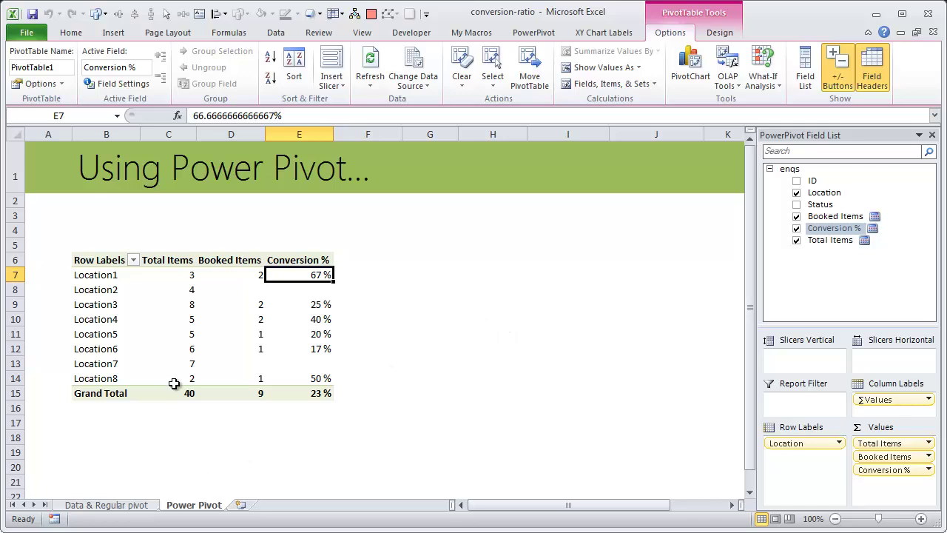
{"action": "left_click", "coordinate": [208, 273]}
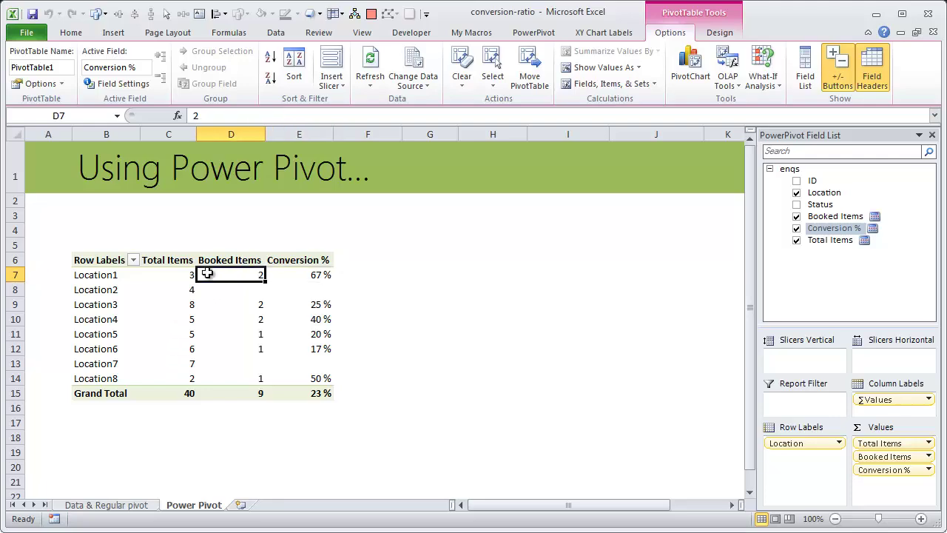
Look back at the enquiry table on the Data & Regular pivot sheet, and return to the Power Pivot sheet.
{"action": "left_click", "coordinate": [120, 506]}
{"action": "left_click", "coordinate": [32, 247]}
{"action": "left_click", "coordinate": [592, 505]}
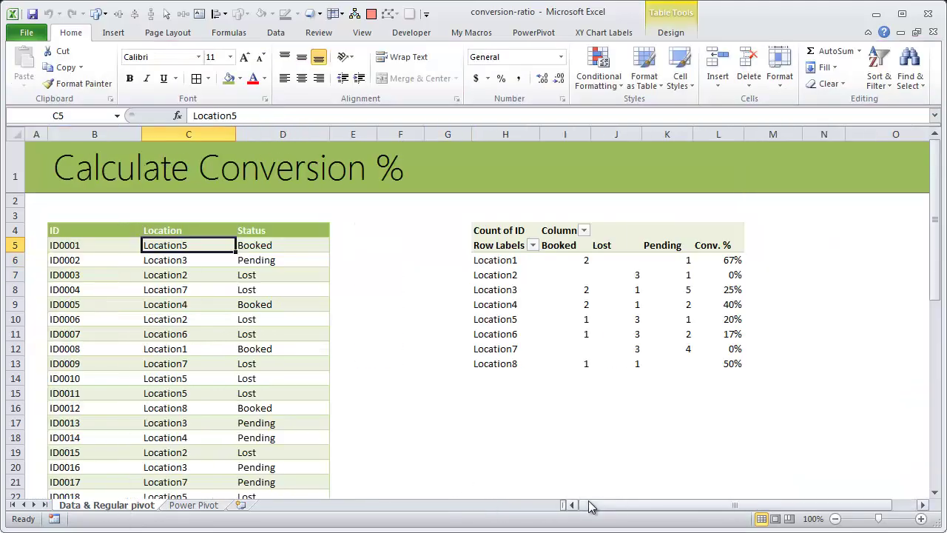
{"action": "left_click", "coordinate": [217, 505]}
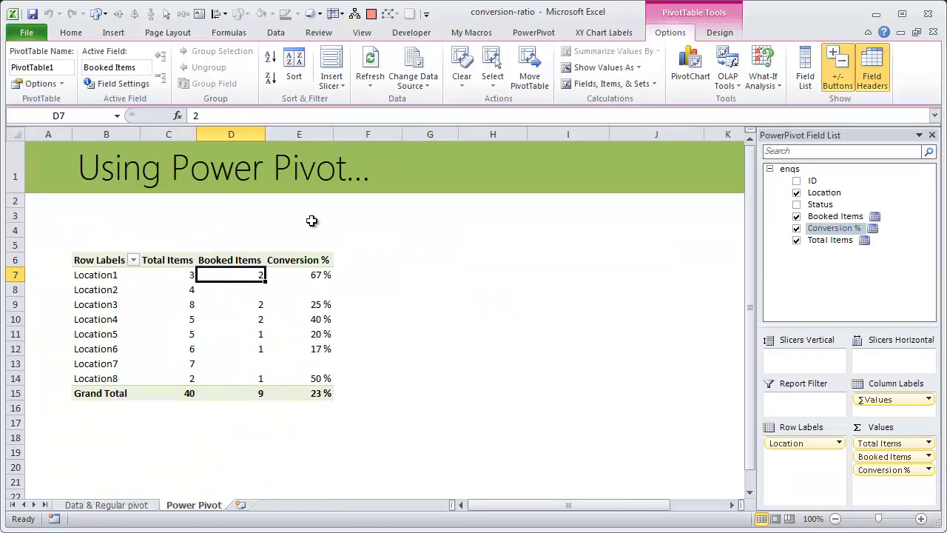
Review the formula of the Total Items measure in its settings and close them without changes.
{"action": "left_click", "coordinate": [831, 243]}
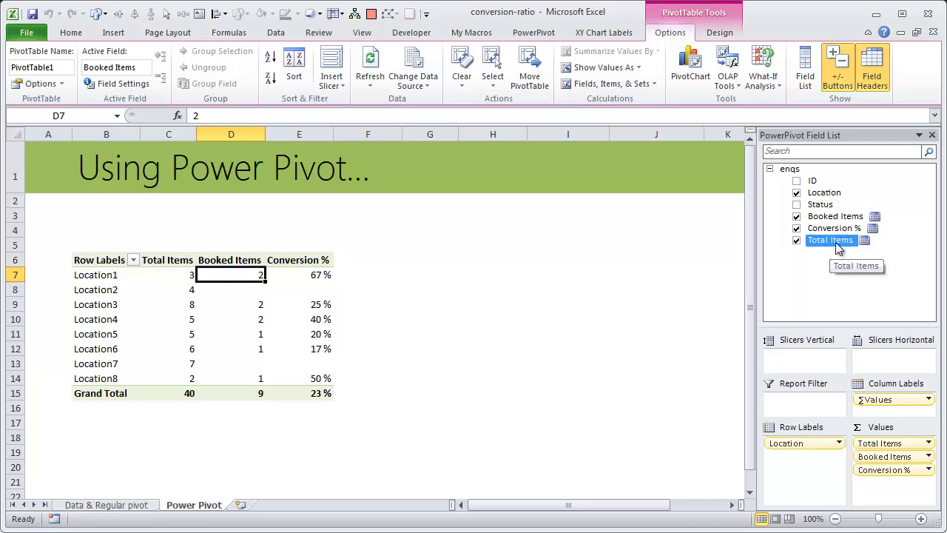
{"action": "right_click", "coordinate": [838, 249]}
{"action": "left_click", "coordinate": [861, 291]}
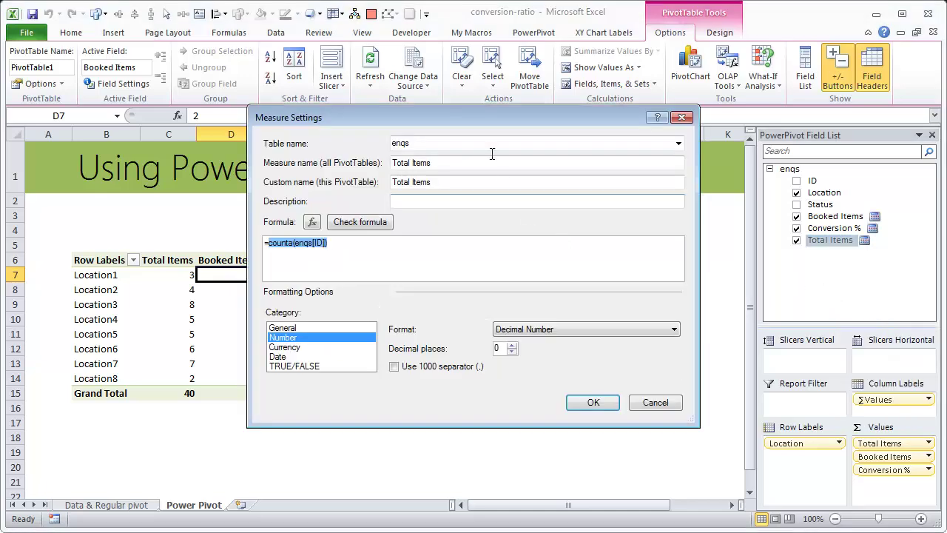
{"action": "left_click_drag", "start_coordinate": [483, 119], "coordinate": [683, 78]}
{"action": "left_click", "coordinate": [562, 199]}
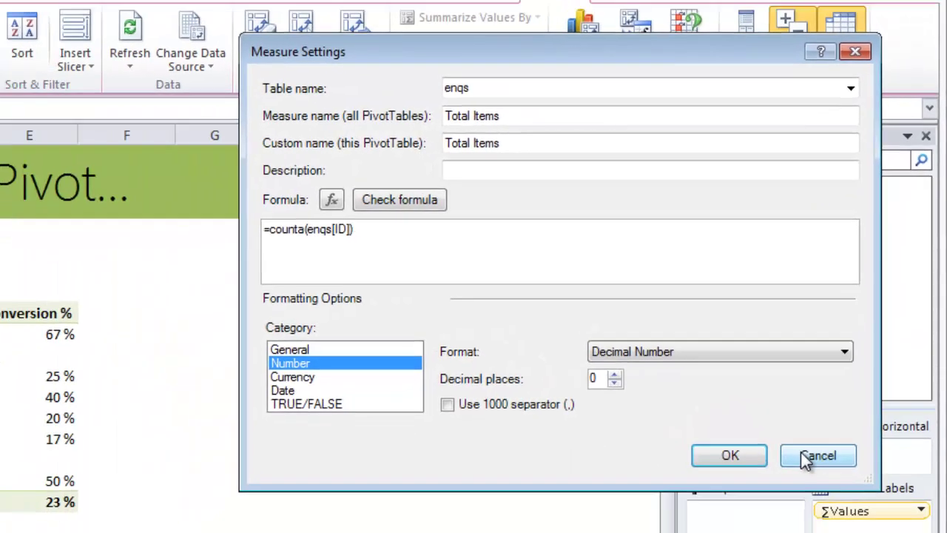
{"action": "left_click", "coordinate": [803, 452]}
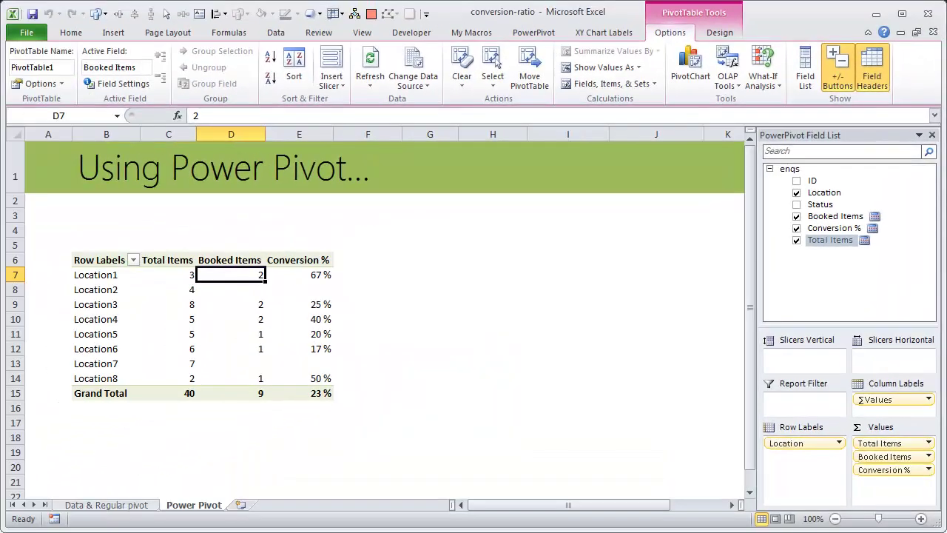
Examine the Booked Items measure's CALCULATE formula, including its [Total Items] expression and status filter, and close the settings.
{"action": "mouse_move", "coordinate": [834, 216]}
{"action": "left_mouse_down"}
{"action": "mouse_move", "coordinate": [727, 247]}
{"action": "mouse_move", "coordinate": [872, 304]}
{"action": "mouse_move", "coordinate": [834, 222]}
{"action": "left_mouse_up"}
{"action": "right_click", "coordinate": [834, 217]}
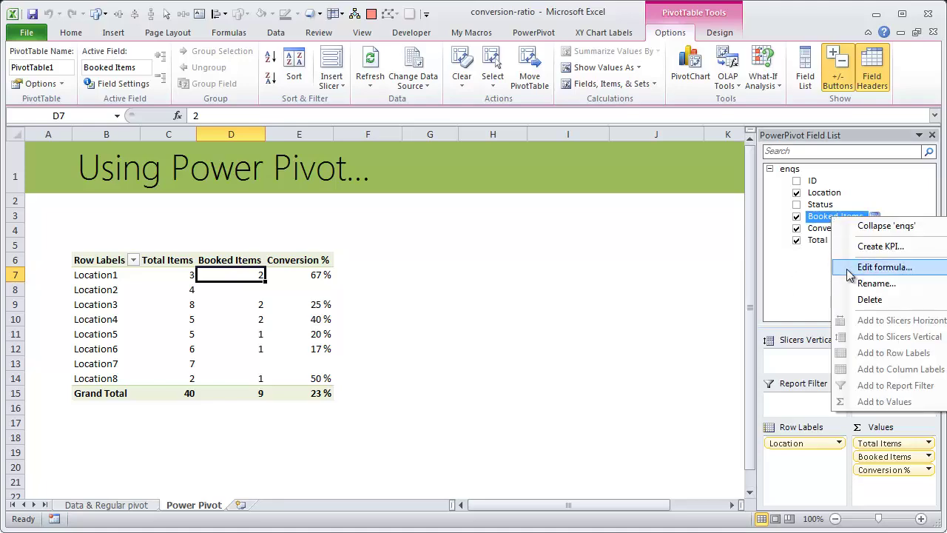
{"action": "left_click", "coordinate": [880, 267]}
{"action": "left_click", "coordinate": [466, 242]}
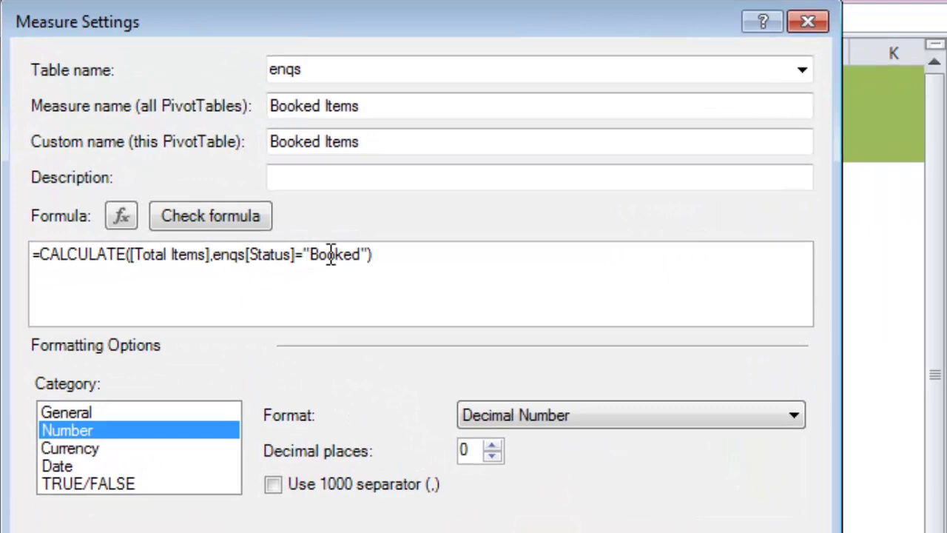
{"action": "mouse_move", "coordinate": [373, 255]}
{"action": "left_mouse_down"}
{"action": "mouse_move", "coordinate": [222, 273]}
{"action": "mouse_move", "coordinate": [42, 267]}
{"action": "mouse_move", "coordinate": [382, 255]}
{"action": "left_mouse_up"}
{"action": "key", "text": "ctrl+a"}
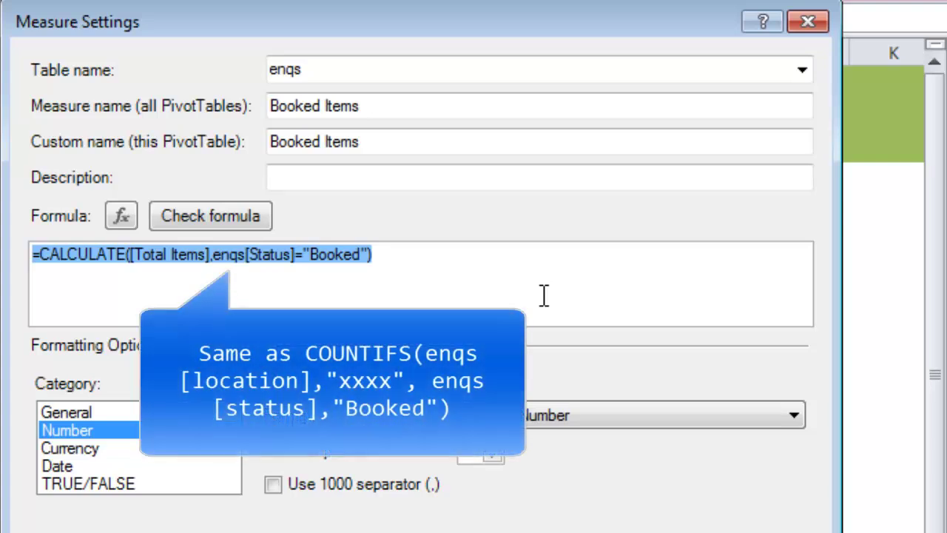
{"action": "left_click", "coordinate": [544, 296]}
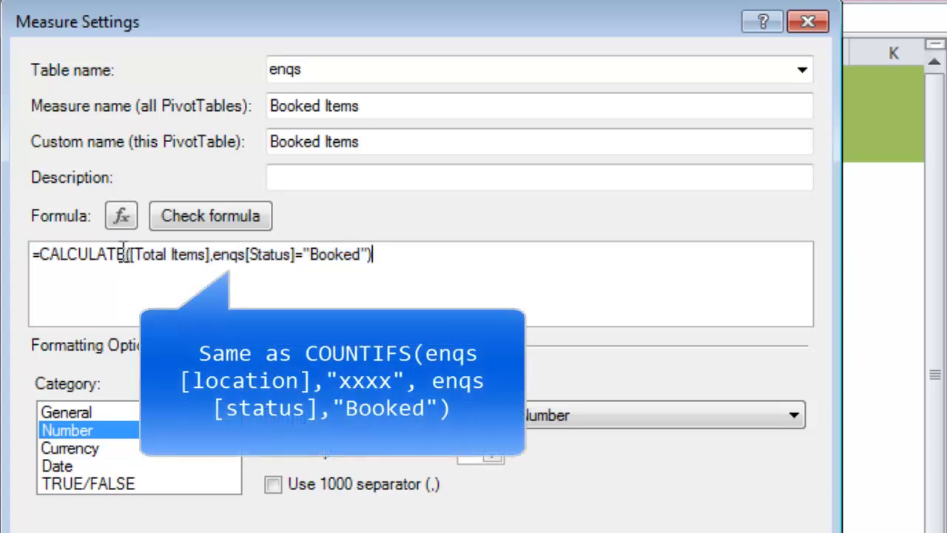
{"action": "left_click_drag", "start_coordinate": [137, 254], "coordinate": [212, 255]}
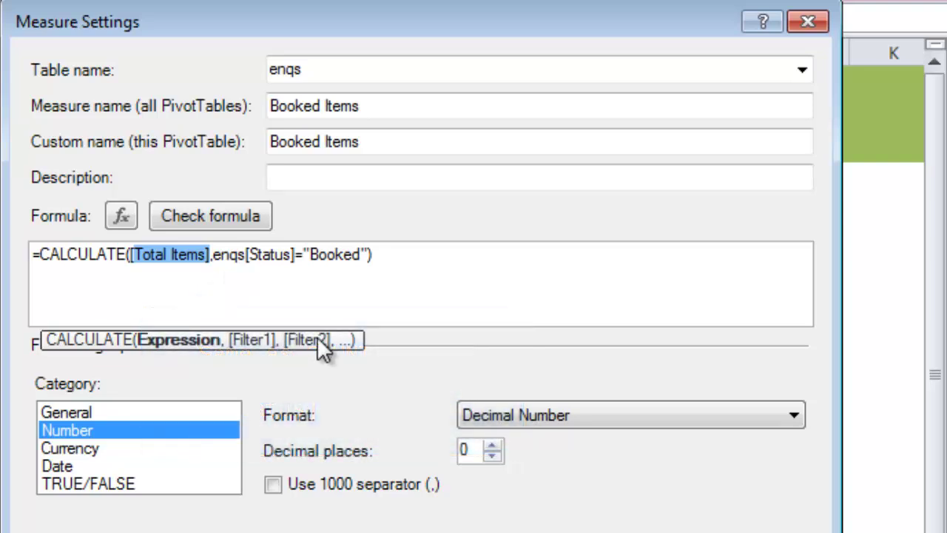
{"action": "left_click", "coordinate": [402, 251]}
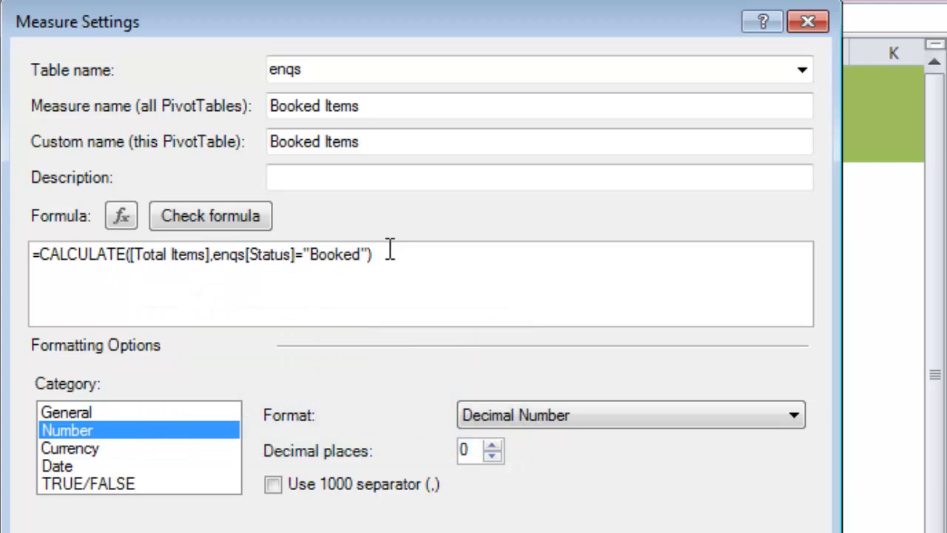
{"action": "key", "text": "Return"}
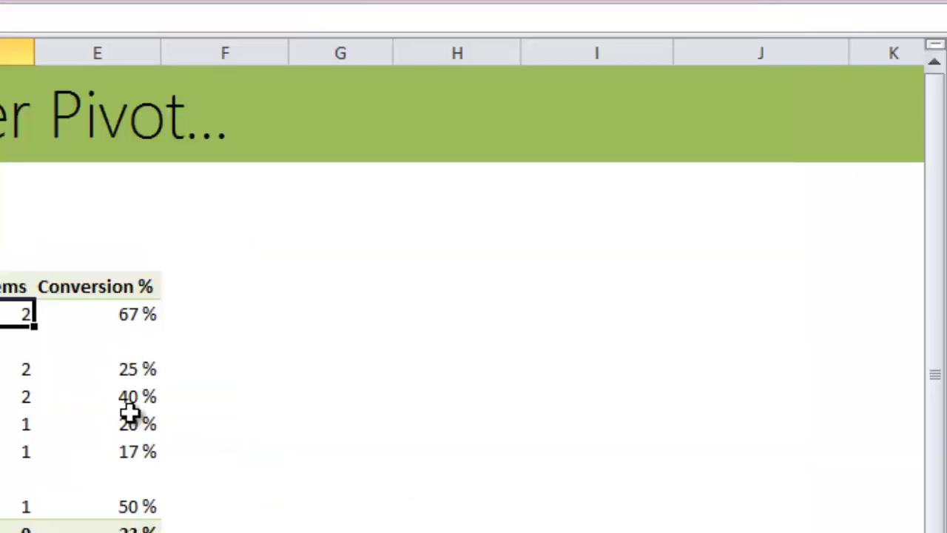
Review the formula and percentage format of the Conversion % measure, and close its settings without changes.
{"action": "left_click", "coordinate": [119, 311]}
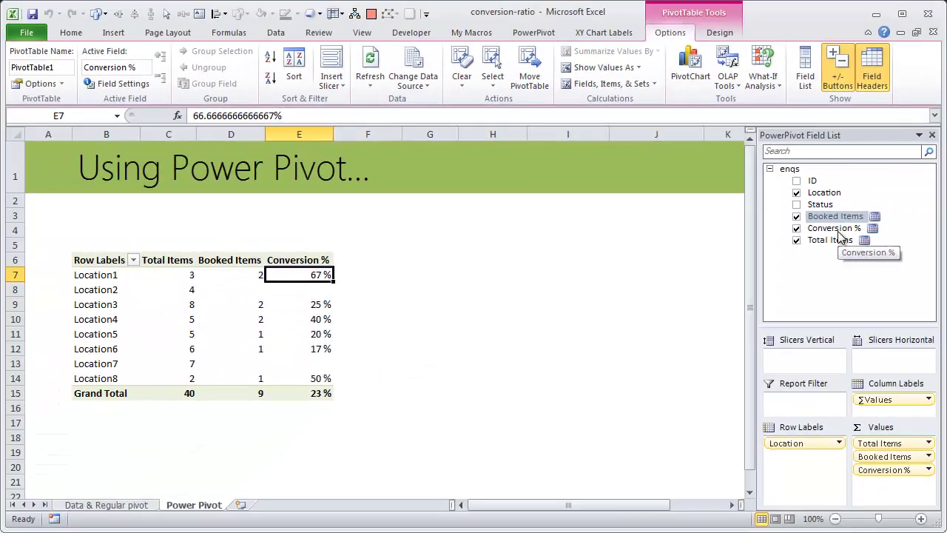
{"action": "right_click", "coordinate": [839, 236]}
{"action": "left_click", "coordinate": [865, 285]}
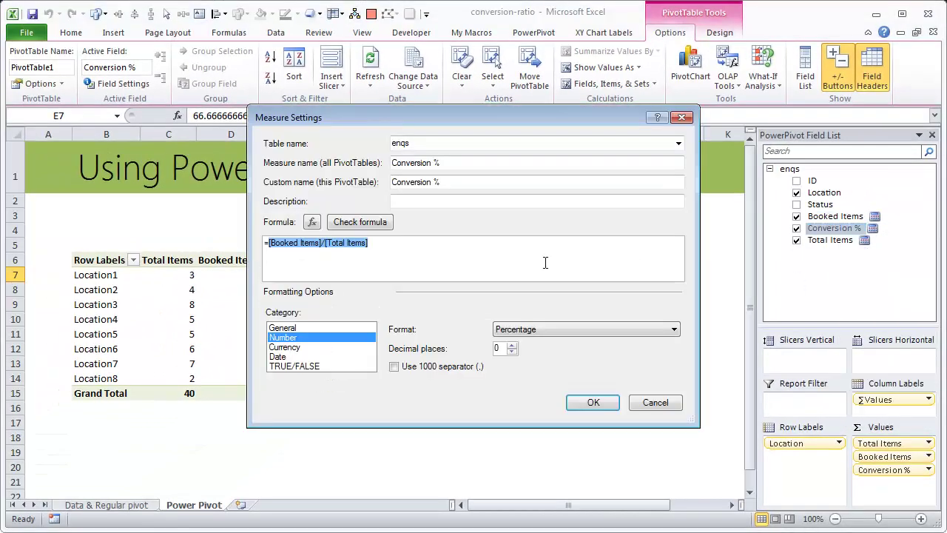
{"action": "left_click", "coordinate": [396, 239]}
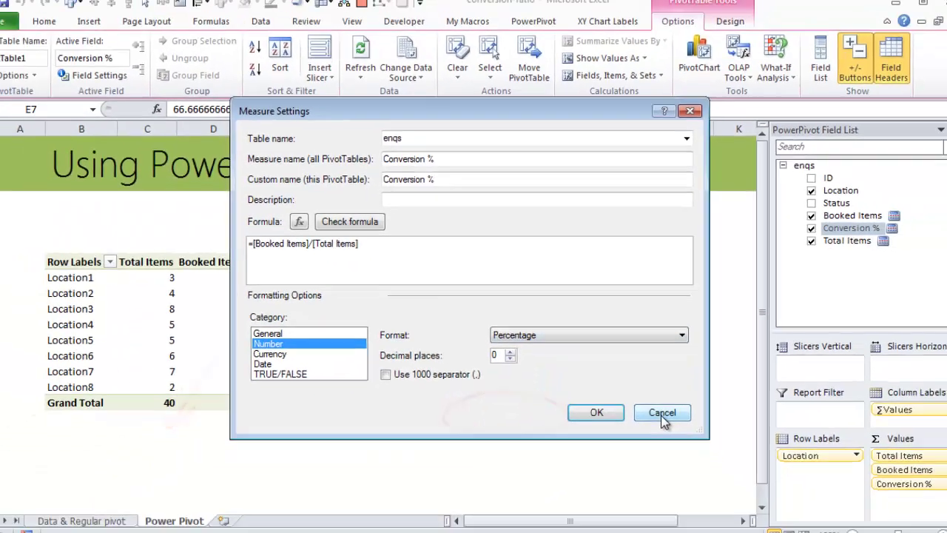
{"action": "left_click", "coordinate": [708, 495]}
Reopen the Booked Items measure's settings to recheck its formula, and cancel out of them.
{"action": "right_click", "coordinate": [814, 216]}
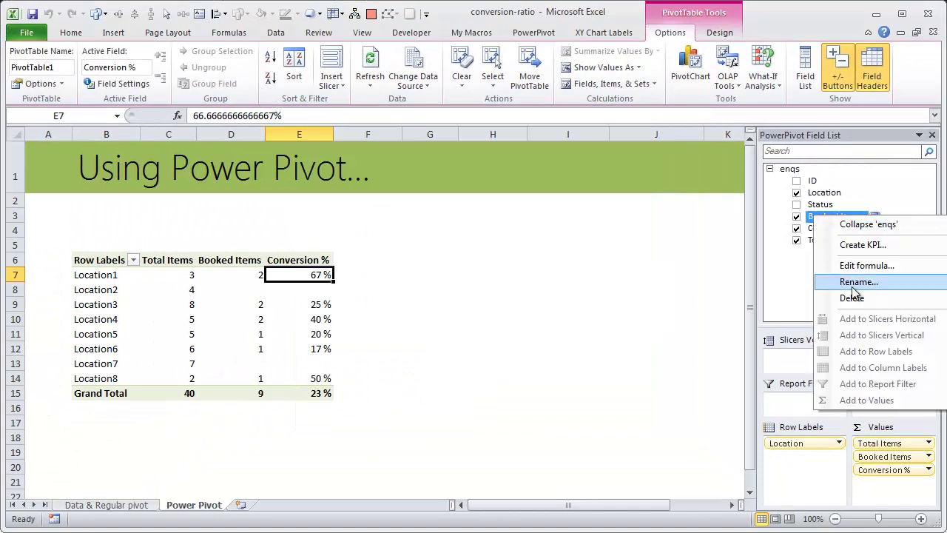
{"action": "left_click", "coordinate": [861, 264]}
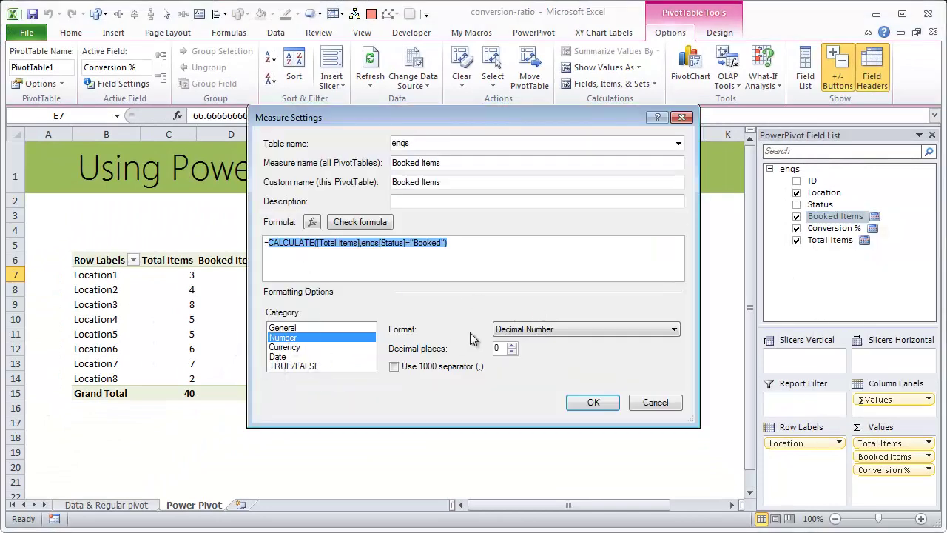
{"action": "left_click", "coordinate": [661, 404]}
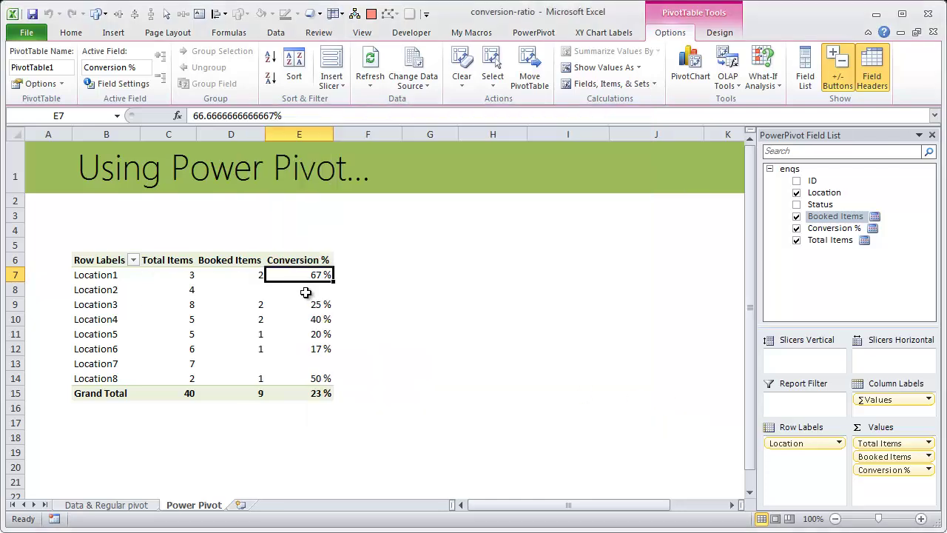
Inspect the Conversion % cell for Location2, the three Location1 values and the Grand Total conversion in the Power Pivot table.
{"action": "mouse_move", "coordinate": [306, 294]}
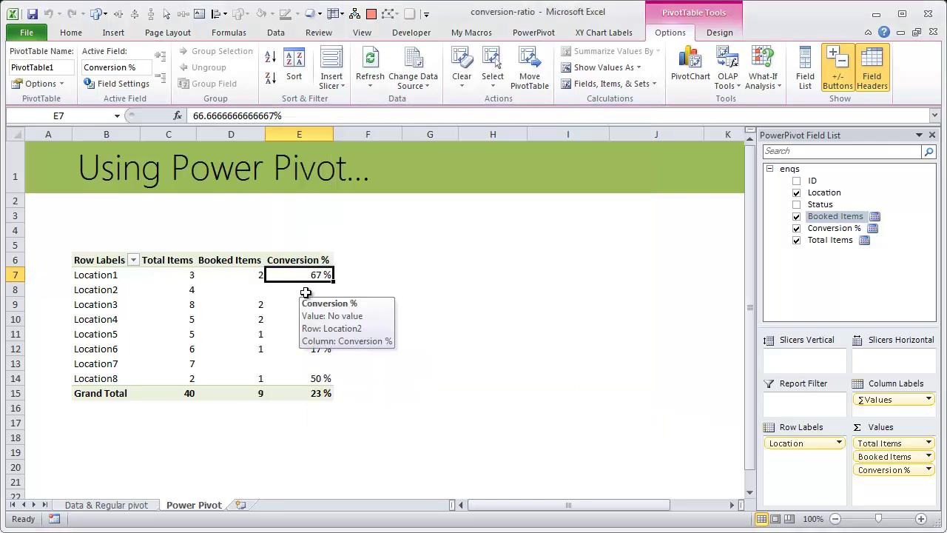
{"action": "left_click", "coordinate": [194, 274]}
{"action": "left_click", "coordinate": [253, 275]}
{"action": "left_click", "coordinate": [308, 272]}
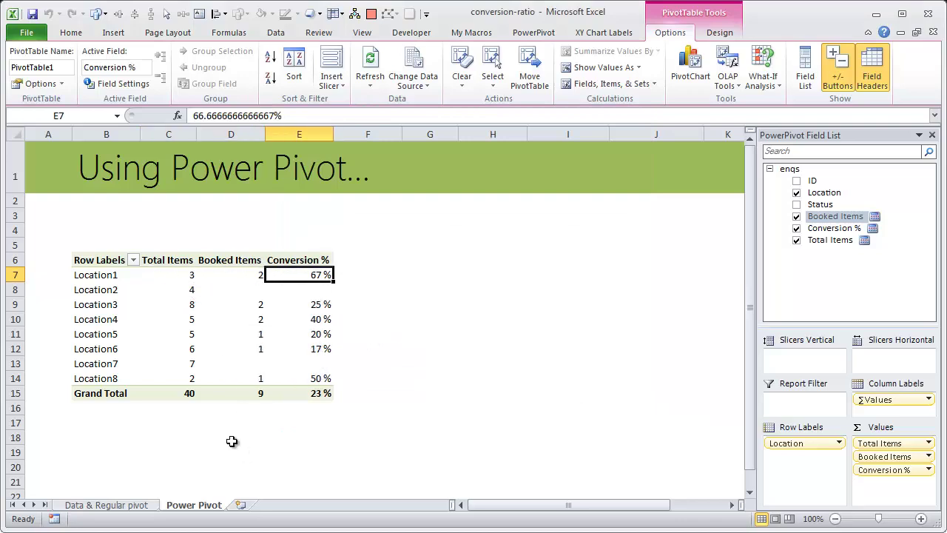
{"action": "left_click", "coordinate": [327, 392]}
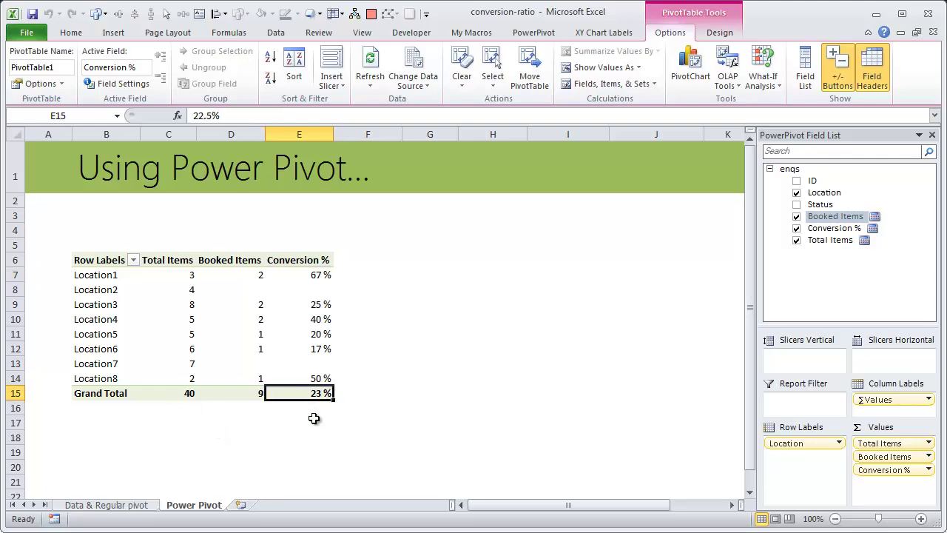
Turn on grand totals for rows and columns in the pivot table on the Data & Regular pivot sheet.
{"action": "left_click", "coordinate": [137, 504]}
{"action": "left_click", "coordinate": [521, 349]}
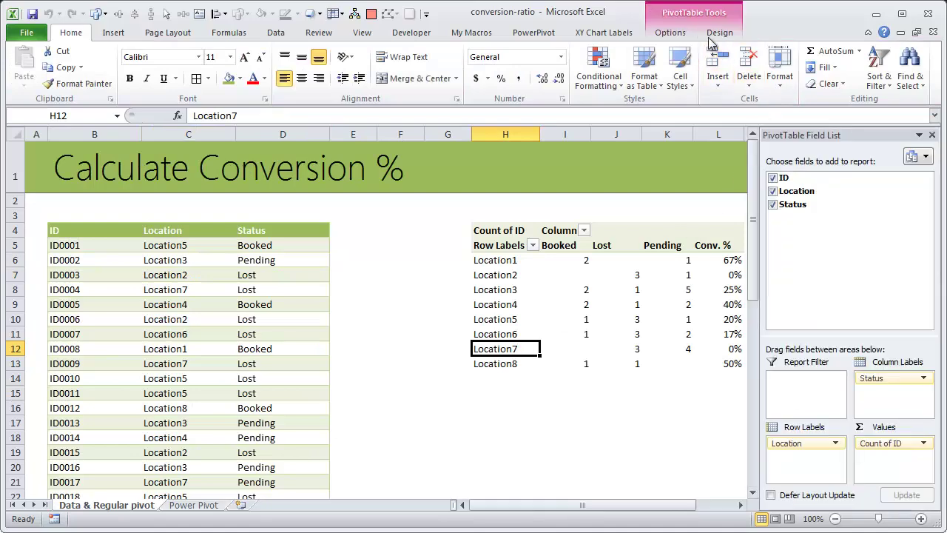
{"action": "left_click", "coordinate": [679, 36]}
{"action": "left_click", "coordinate": [719, 33]}
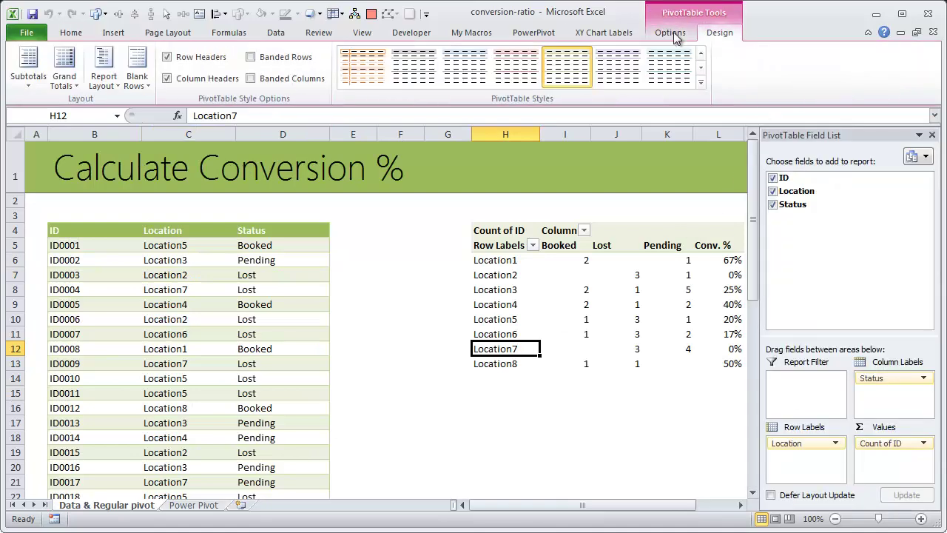
{"action": "left_click", "coordinate": [70, 80]}
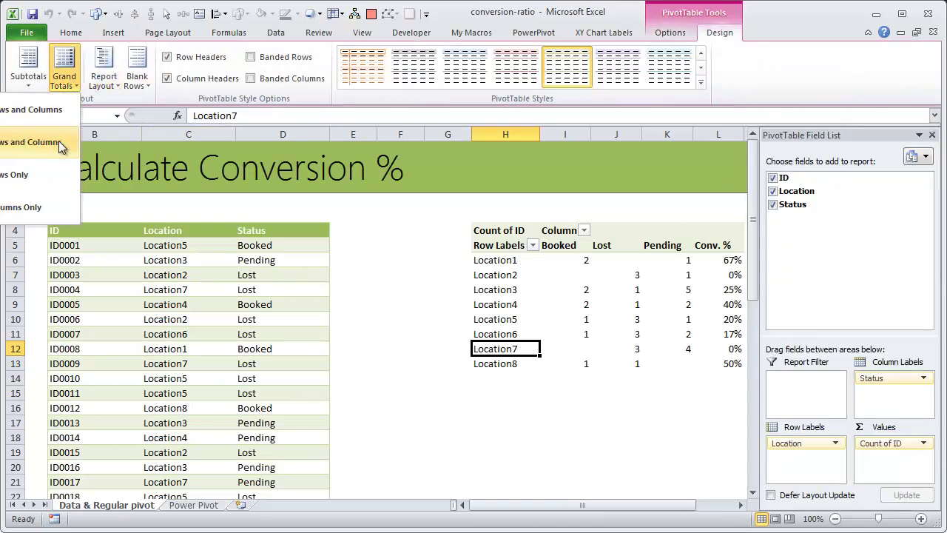
{"action": "left_click", "coordinate": [59, 141]}
{"action": "left_click", "coordinate": [564, 437]}
Inspect the Conv. % grand total and compare Location1's Grand Total with its individual status counts in the regular pivot.
{"action": "left_click_drag", "start_coordinate": [732, 509], "coordinate": [739, 509]}
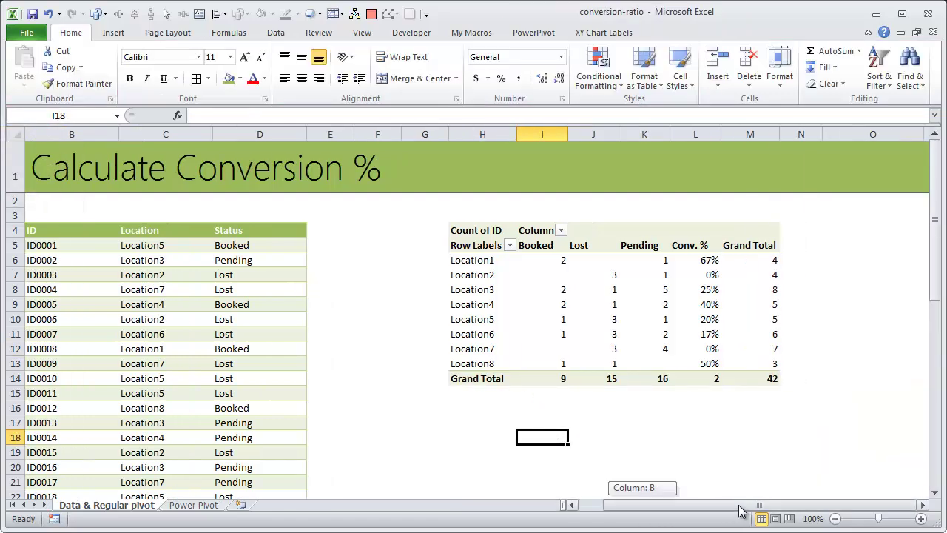
{"action": "left_click", "coordinate": [695, 378]}
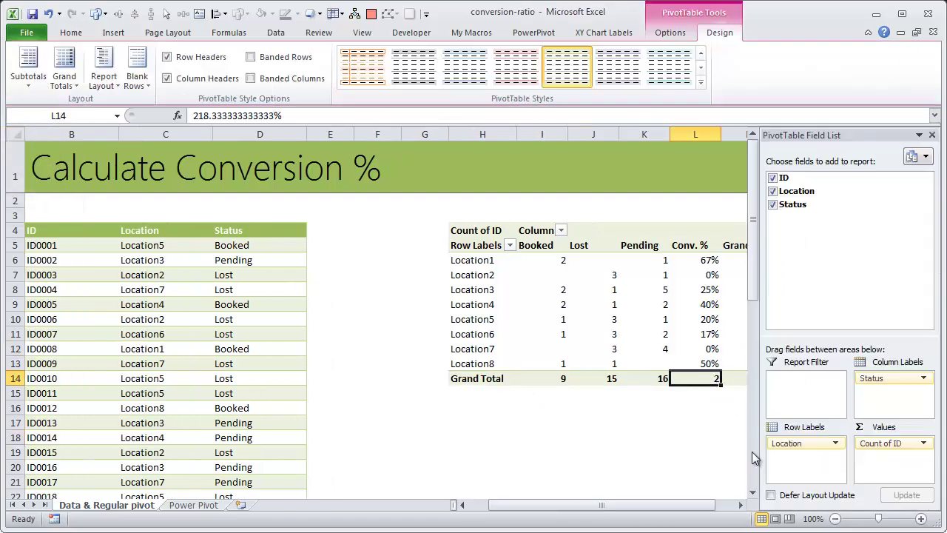
{"action": "left_click", "coordinate": [741, 505]}
{"action": "left_click", "coordinate": [740, 504]}
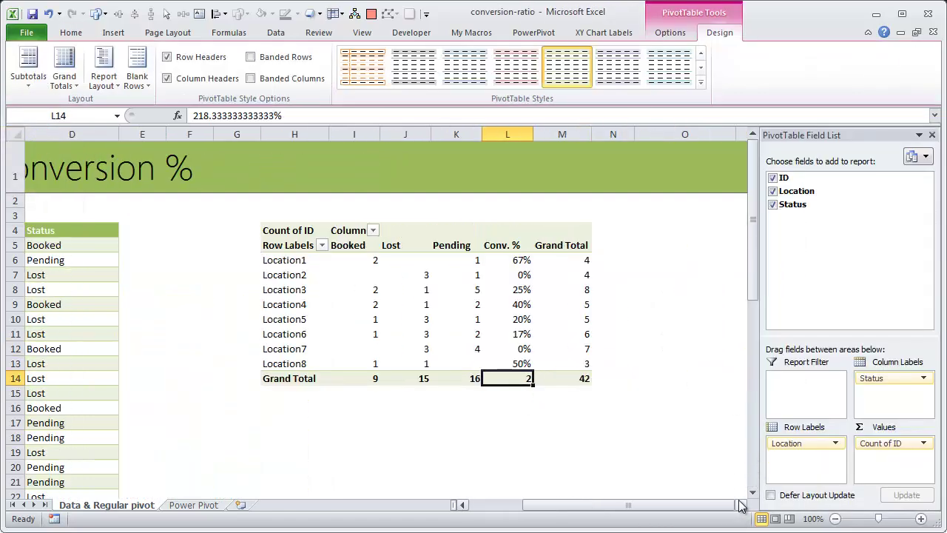
{"action": "left_click", "coordinate": [589, 257]}
{"action": "left_click_drag", "start_coordinate": [374, 262], "coordinate": [372, 271]}
{"action": "left_click", "coordinate": [466, 262]}
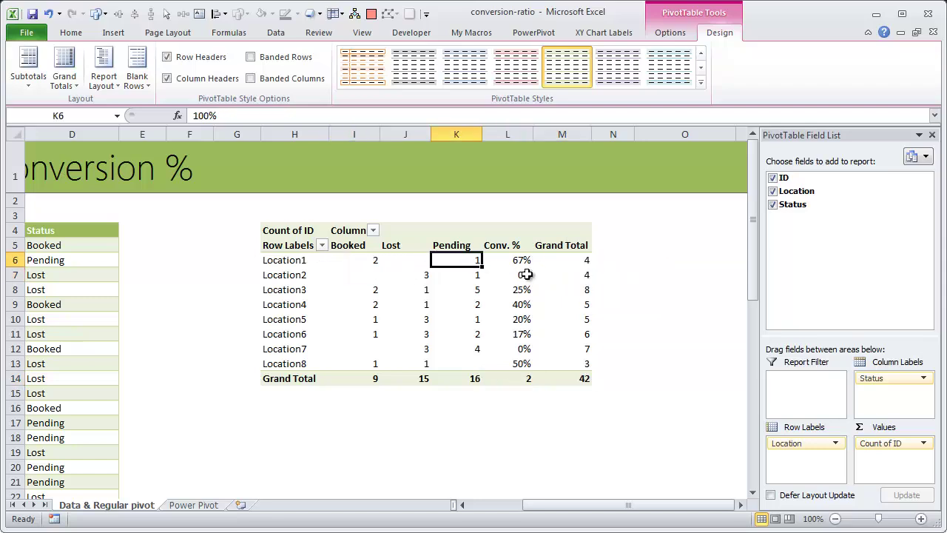
{"action": "left_click", "coordinate": [582, 258]}
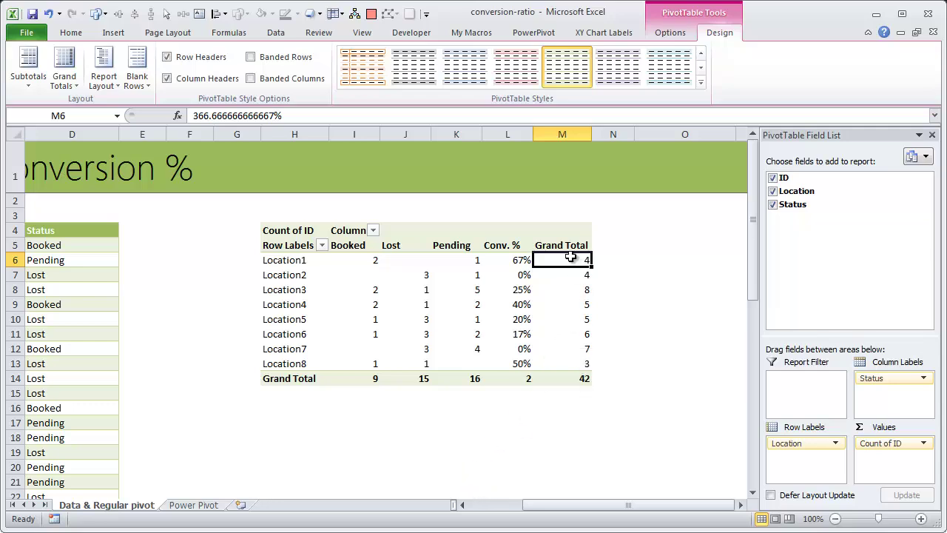
{"action": "mouse_move", "coordinate": [570, 256]}
Return to the Power Pivot sheet to compare its Grand Total row with the regular pivot's totals.
{"action": "left_click", "coordinate": [509, 506]}
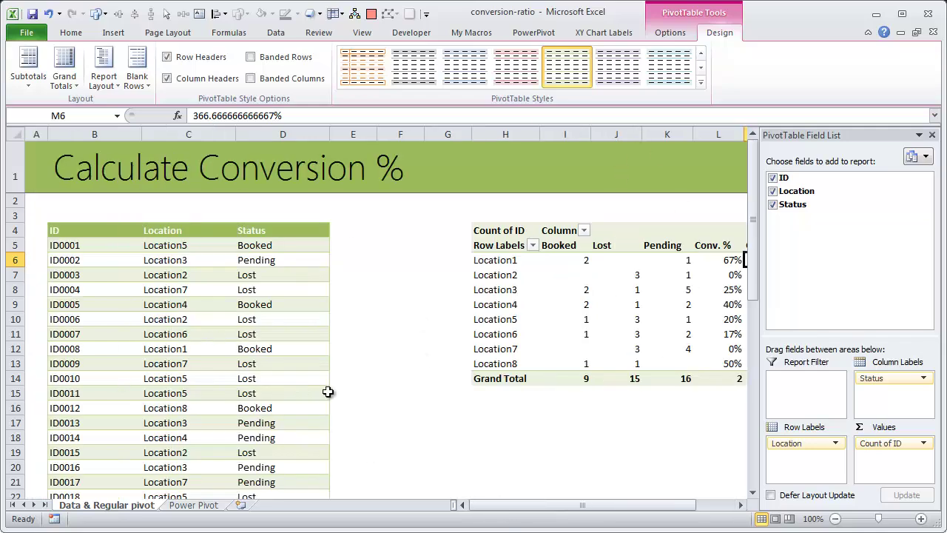
{"action": "left_click", "coordinate": [194, 505]}
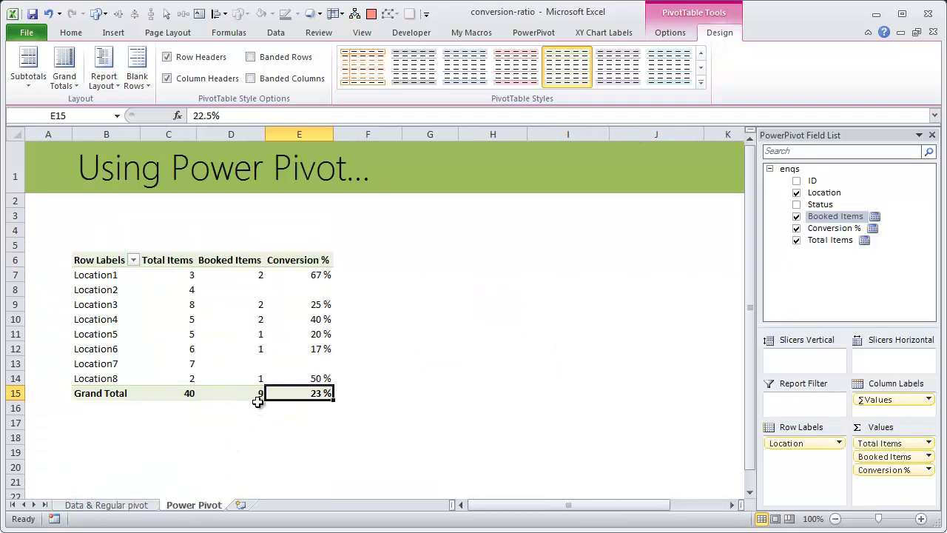
Return to the Data & Regular pivot sheet and select an empty cell below the pivot table to view its full width.
{"action": "mouse_move", "coordinate": [250, 386]}
{"action": "left_click", "coordinate": [104, 505]}
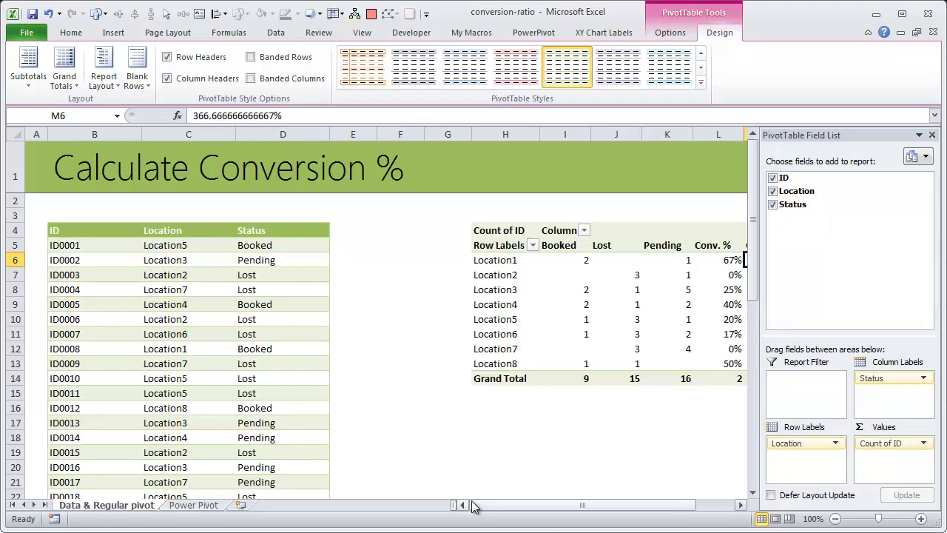
{"action": "left_click_drag", "start_coordinate": [679, 511], "coordinate": [623, 523]}
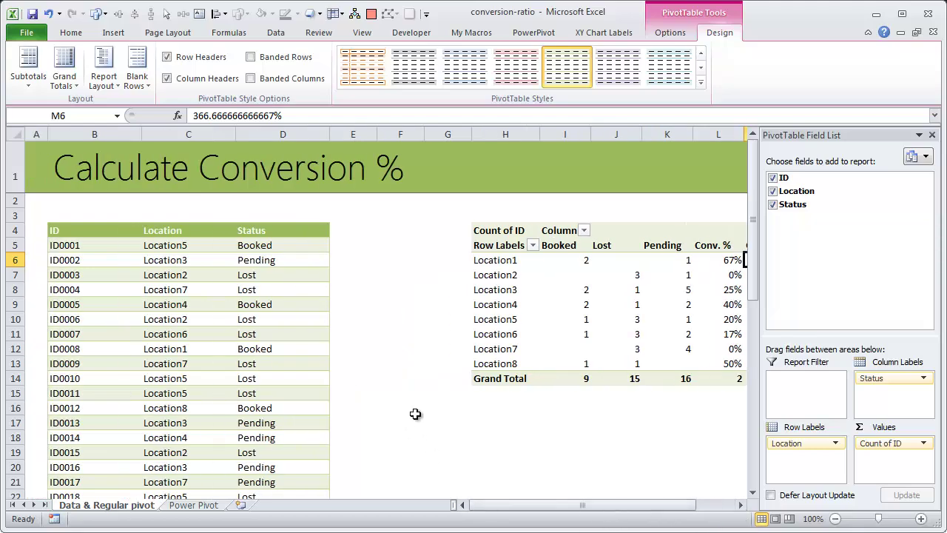
{"action": "left_click", "coordinate": [486, 421]}
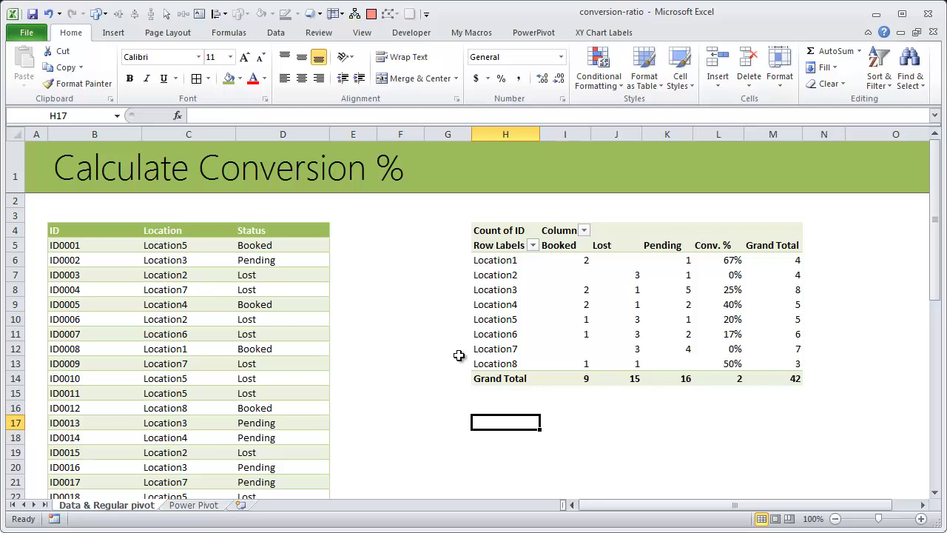
Check the Calculated Item option for the pivot table with the Booked column heading selected.
{"action": "left_click", "coordinate": [558, 245]}
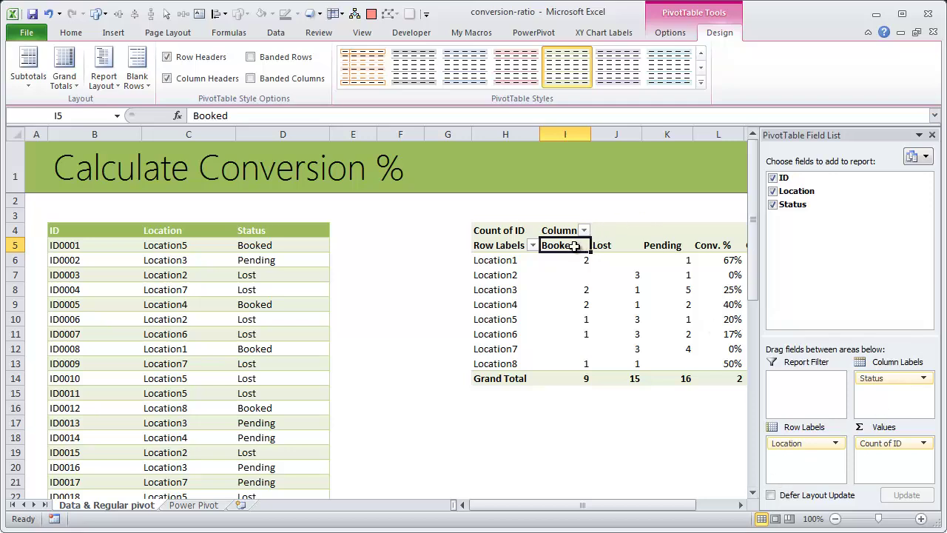
{"action": "left_click", "coordinate": [492, 304]}
{"action": "left_click", "coordinate": [568, 246]}
{"action": "left_click", "coordinate": [670, 33]}
{"action": "left_click", "coordinate": [608, 84]}
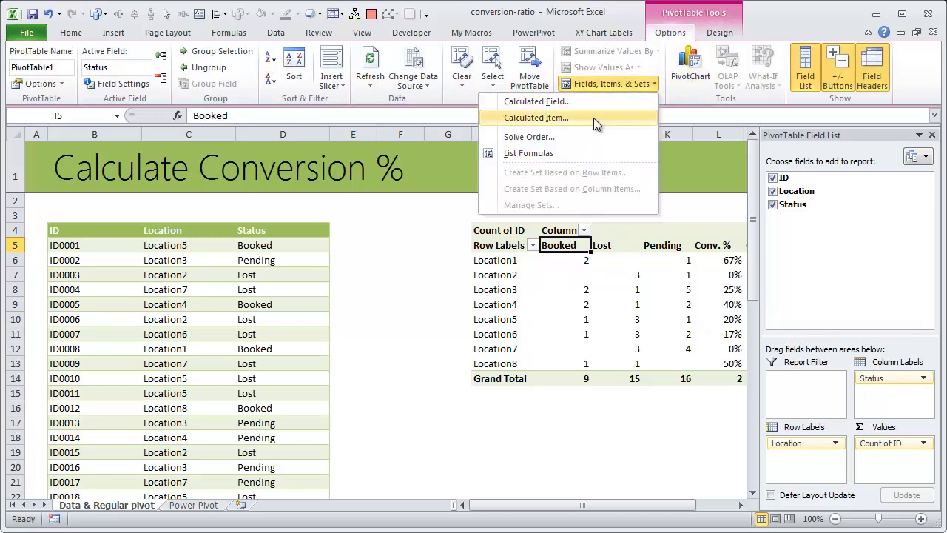
Check the Calculated Item option with Location4's Booked count selected instead of a heading.
{"action": "left_click", "coordinate": [564, 304]}
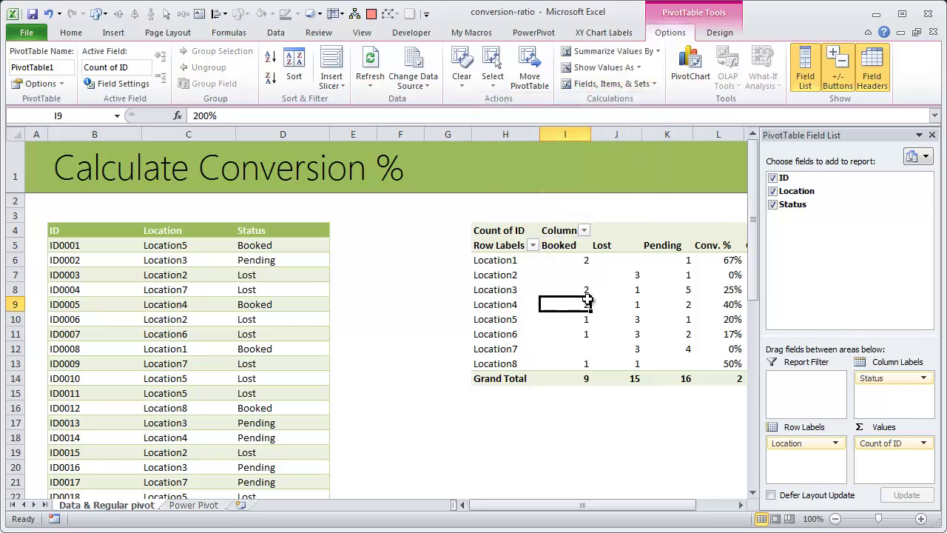
{"action": "left_click", "coordinate": [643, 52]}
{"action": "left_click", "coordinate": [640, 58]}
{"action": "left_click", "coordinate": [640, 88]}
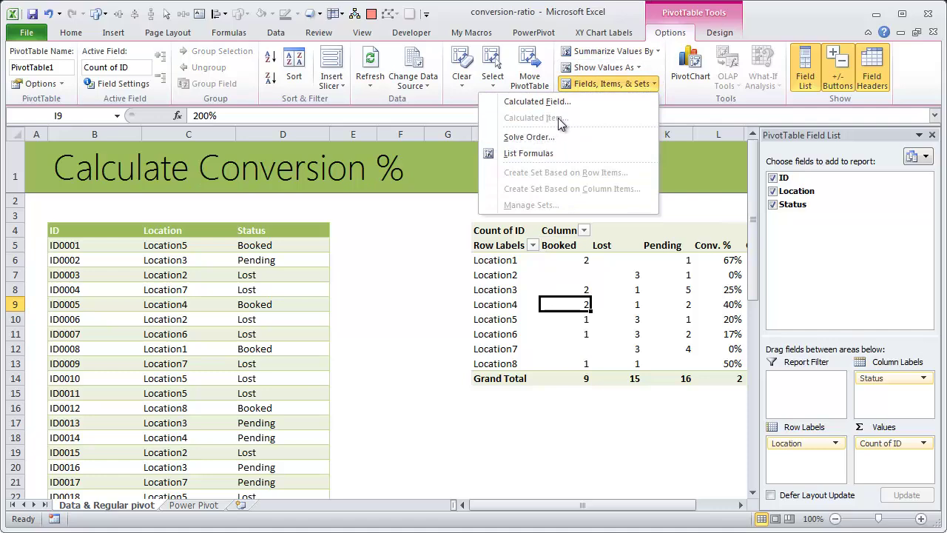
Select the Location4 row label, view the Insert Calculated Item dialog for the Location field, and close it without adding an item.
{"action": "left_click", "coordinate": [497, 302]}
{"action": "left_click", "coordinate": [505, 304]}
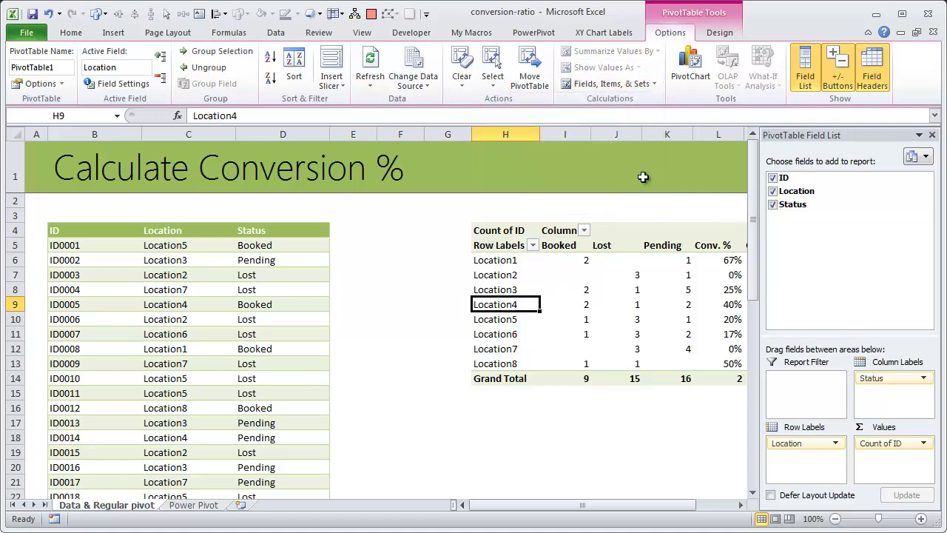
{"action": "left_click", "coordinate": [613, 84]}
{"action": "left_click", "coordinate": [609, 122]}
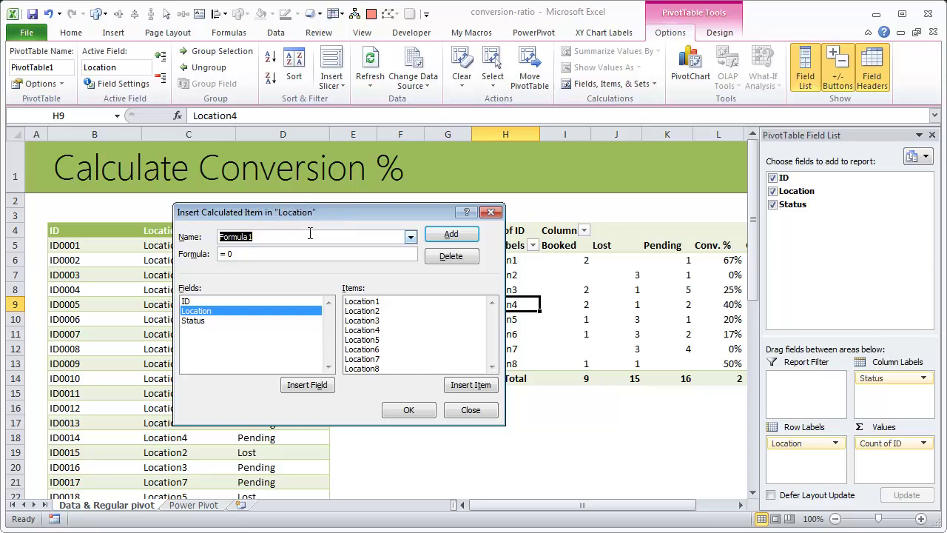
{"action": "left_click", "coordinate": [470, 410]}
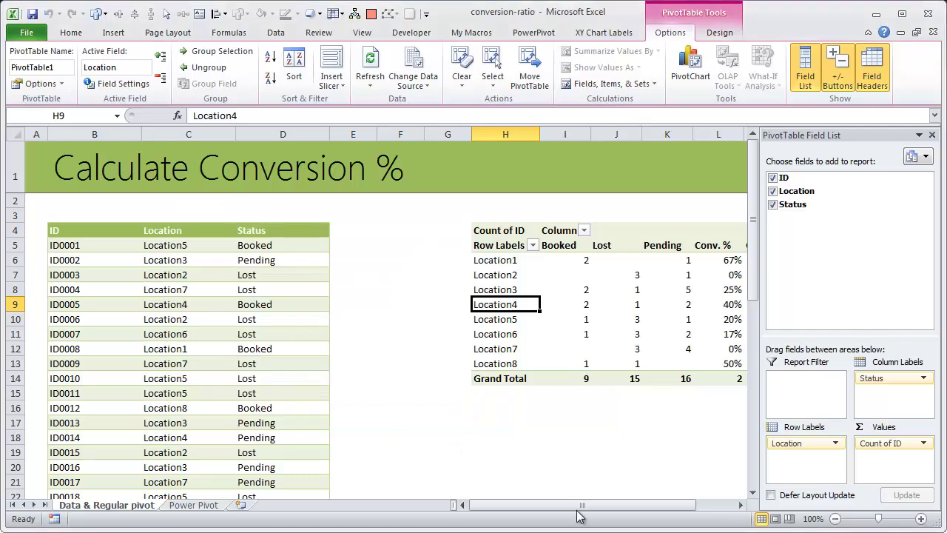
{"action": "left_click_drag", "start_coordinate": [577, 509], "coordinate": [538, 509]}
{"action": "scroll", "coordinate": [690, 404], "scroll_direction": "down", "scroll_amount": 2}
{"action": "scroll", "coordinate": [666, 392], "scroll_direction": "up", "scroll_amount": 2}
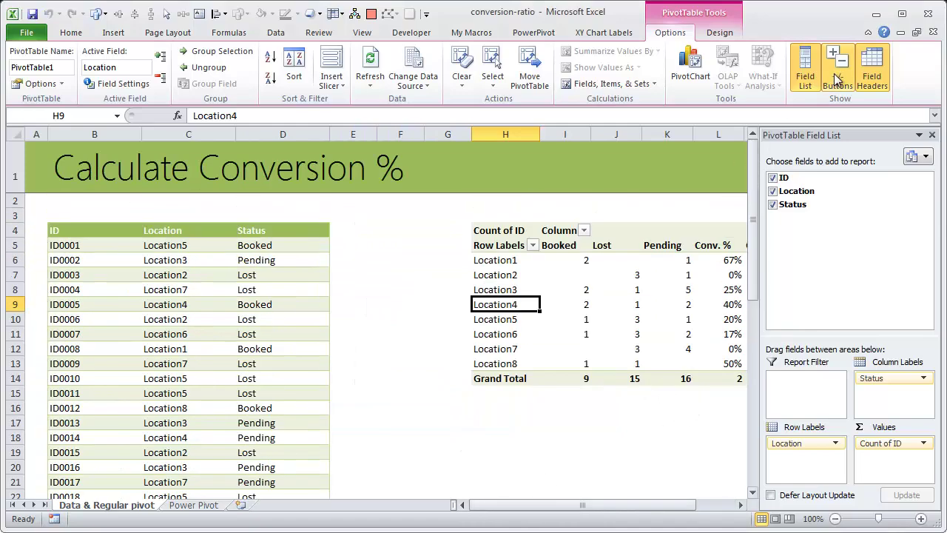